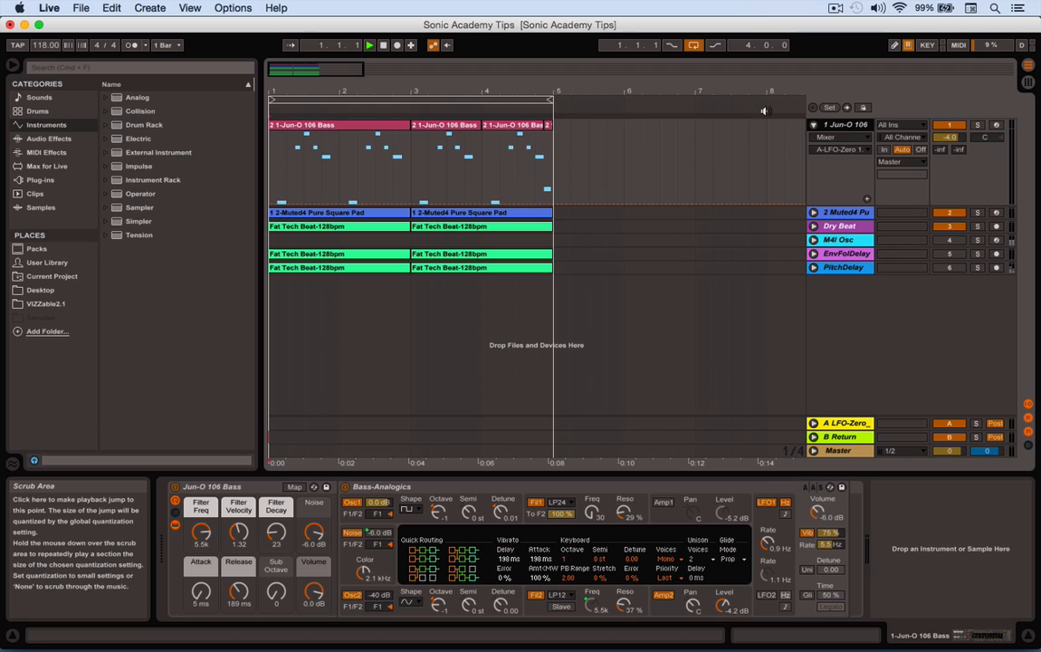
# Play the arrangement and examine the full device chain on return track A, from LFO-Zero to Auto Filter
pyautogui.press('space')
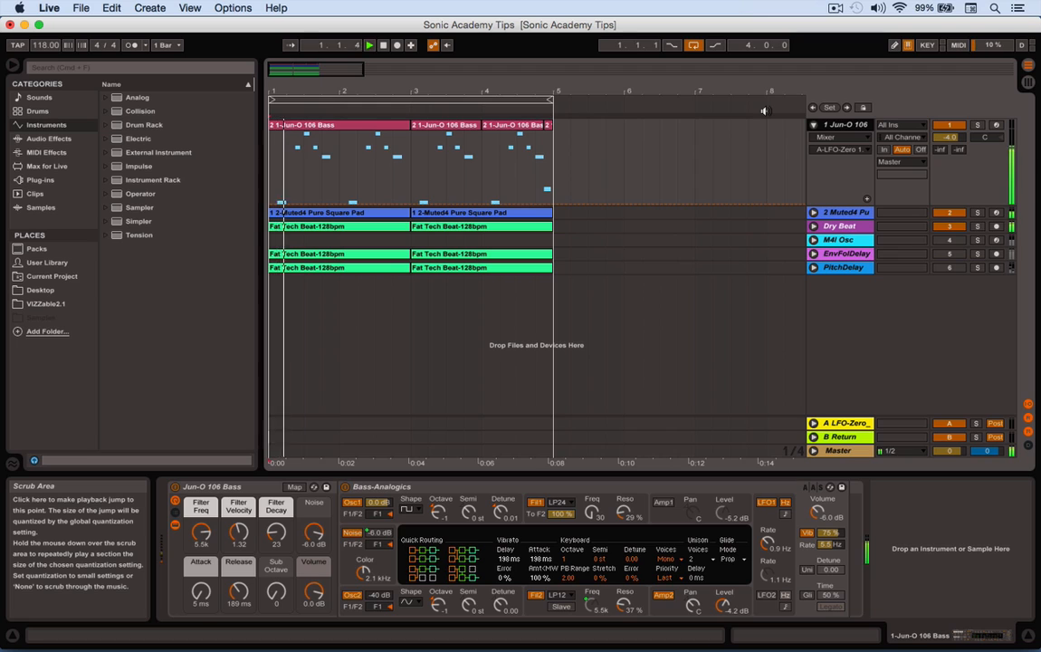
pyautogui.click(846, 423)
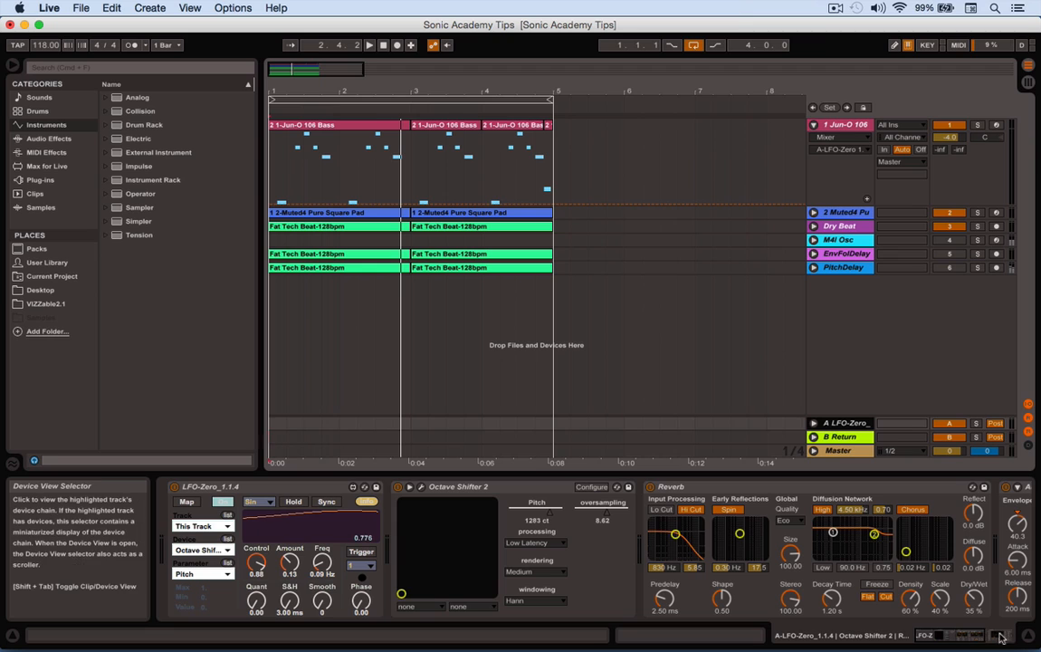
pyautogui.moveTo(973, 637); pyautogui.dragTo(1003, 634)
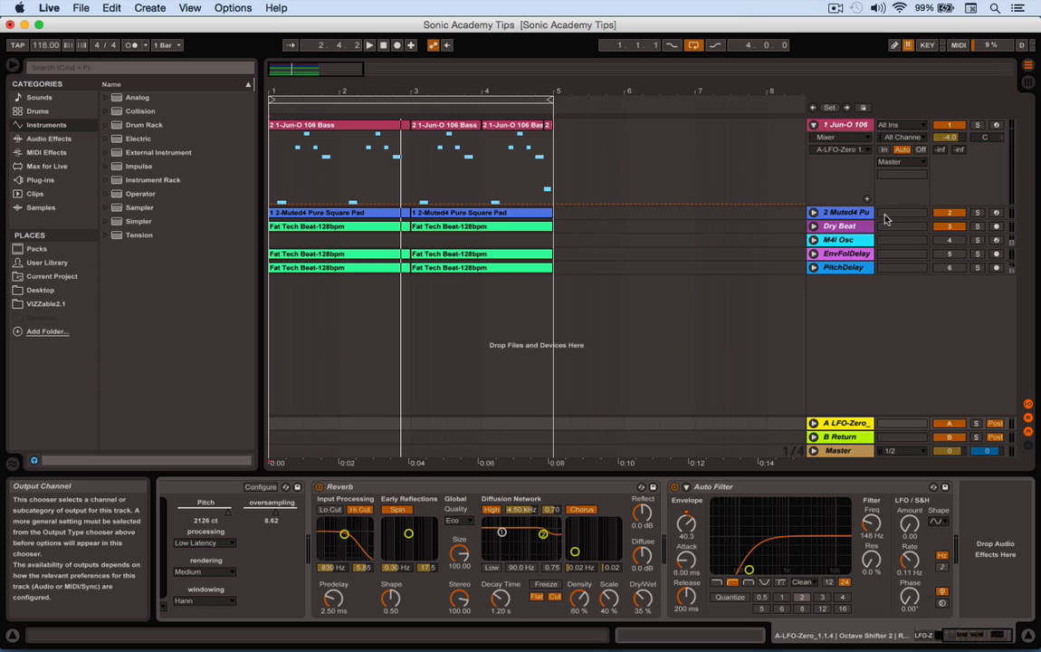
# Play the loop and mute the Dry Beat and Muted4 Pure Square Pad tracks
pyautogui.click(376, 47)
pyautogui.click(369, 44)
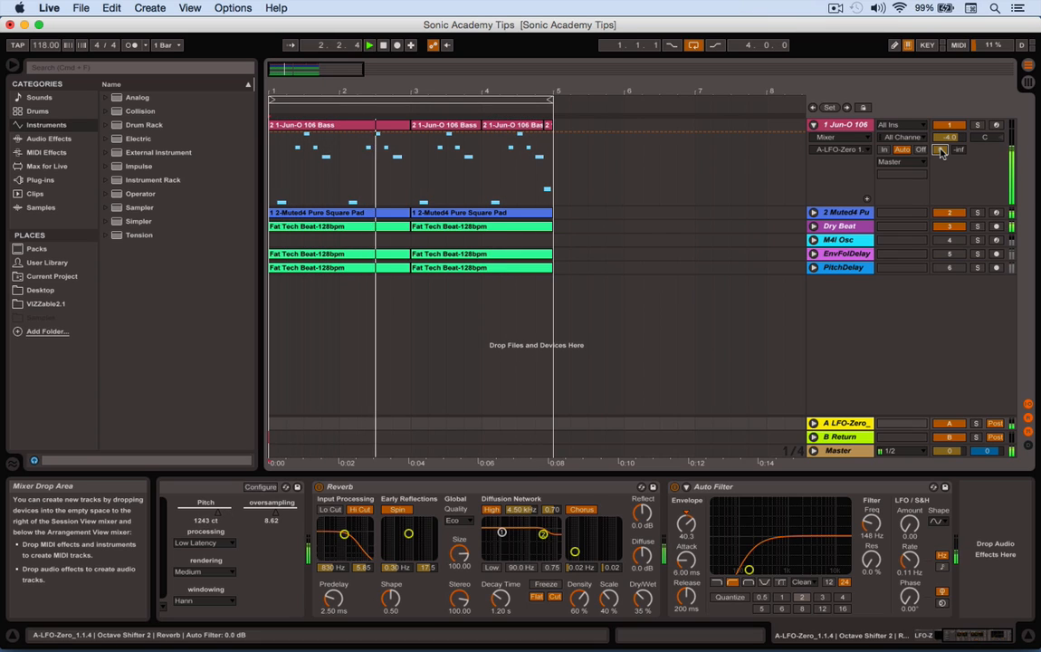
pyautogui.click(951, 227)
pyautogui.click(954, 213)
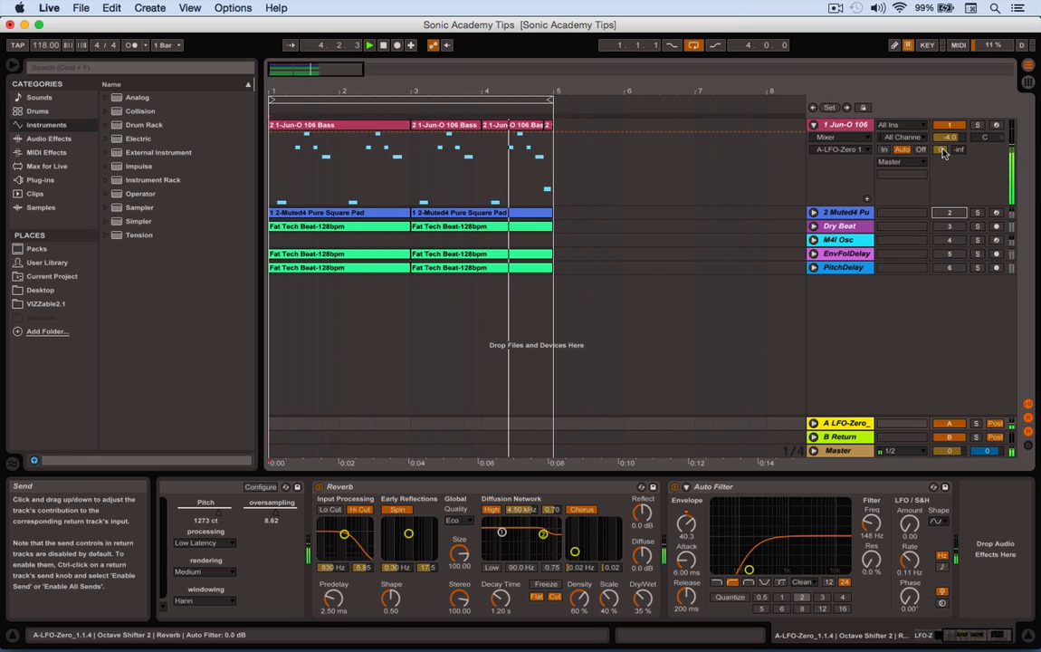
# Set the Jun-O 106 Bass track's send A to -5.0 dB and solo return track A to hear its effect chain
pyautogui.moveTo(940, 149); pyautogui.dragTo(940, 161)
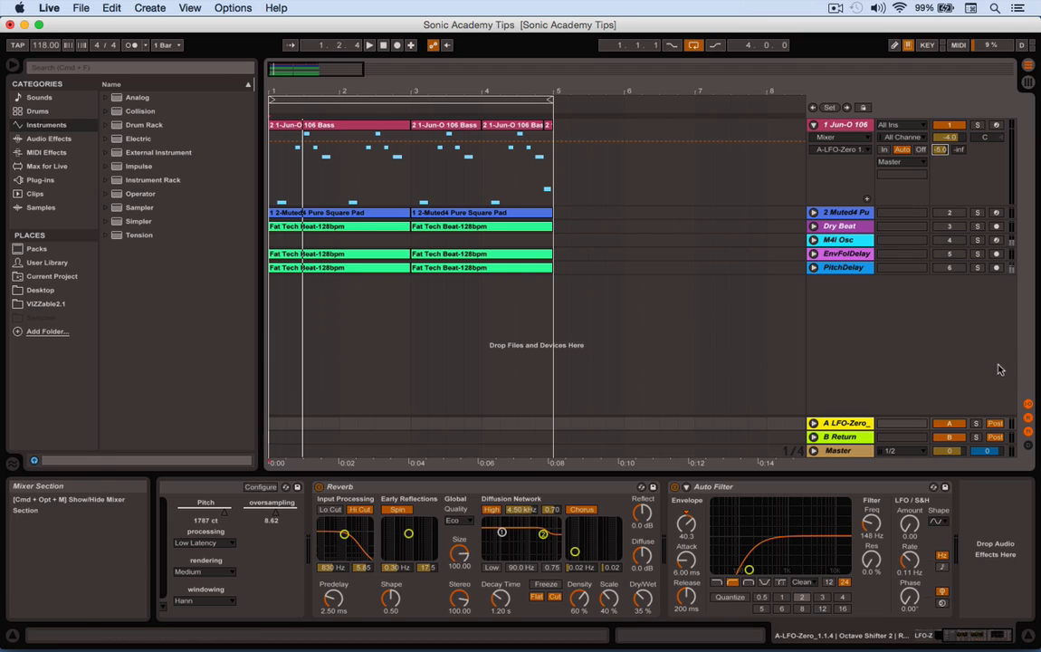
pyautogui.click(973, 422)
pyautogui.press('space')
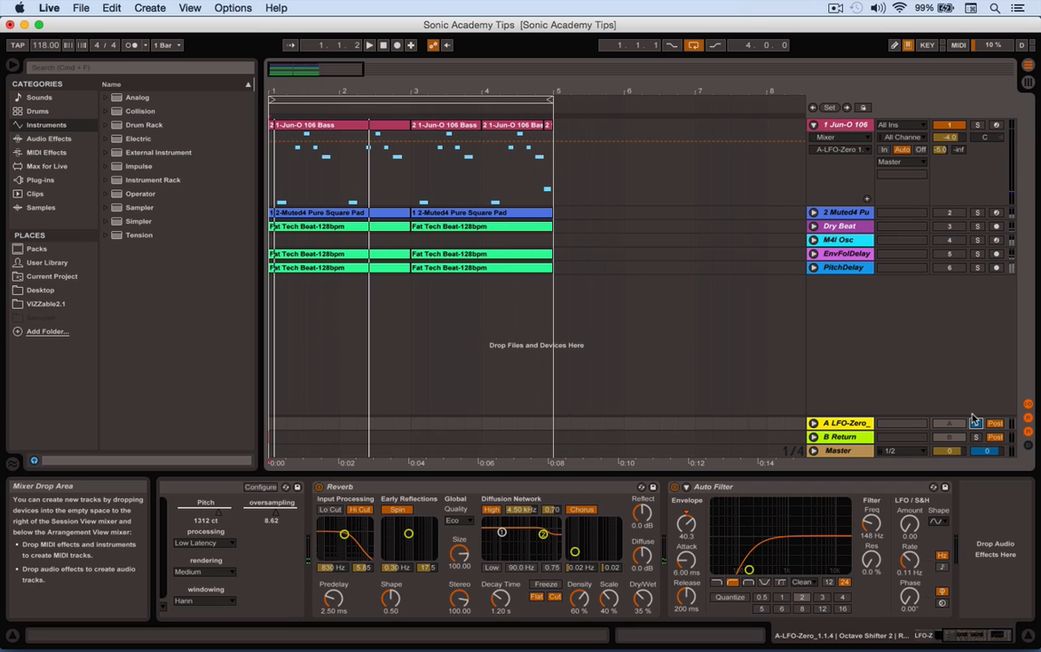
pyautogui.click(976, 422)
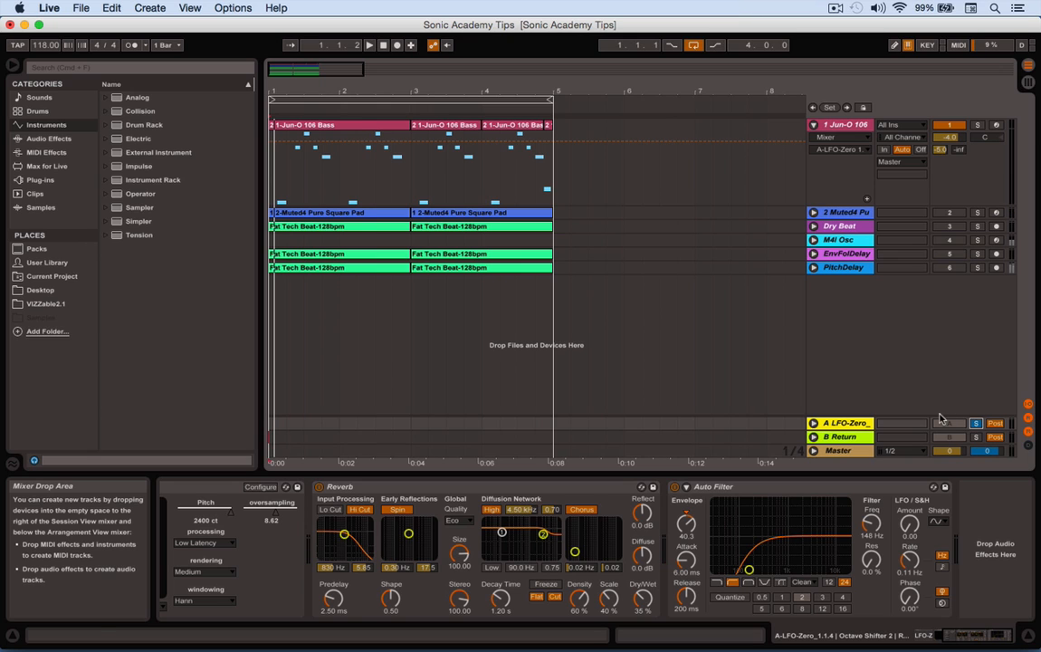
pyautogui.click(782, 635)
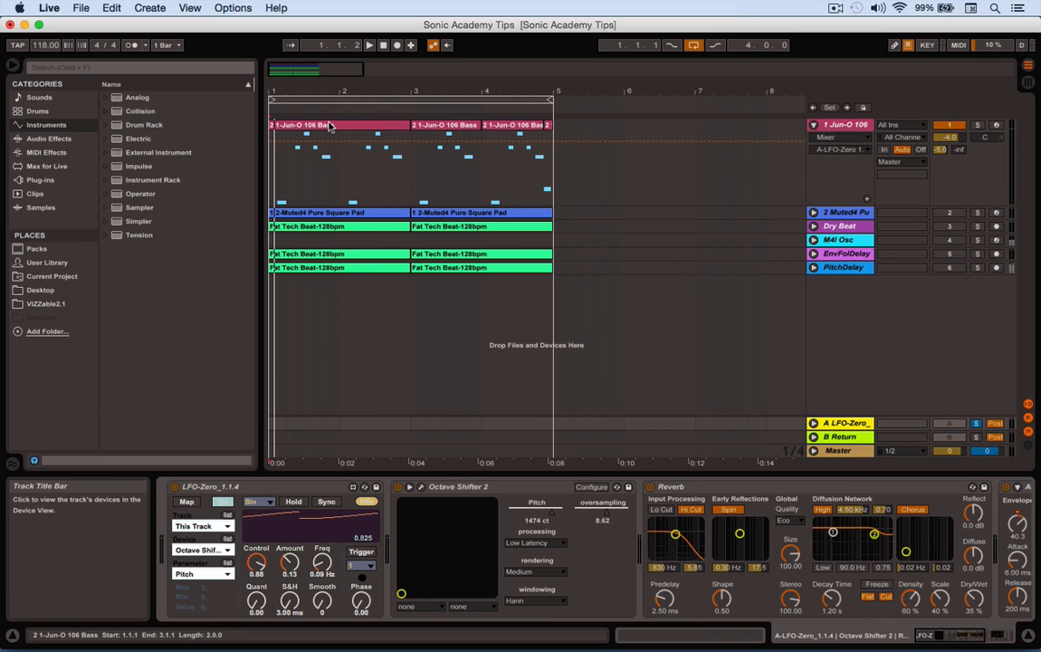
# Search the plug-ins for "octave shifter" and load Audiowish's Octave Shifter 2 onto return track B
pyautogui.click(206, 67)
pyautogui.write('o')
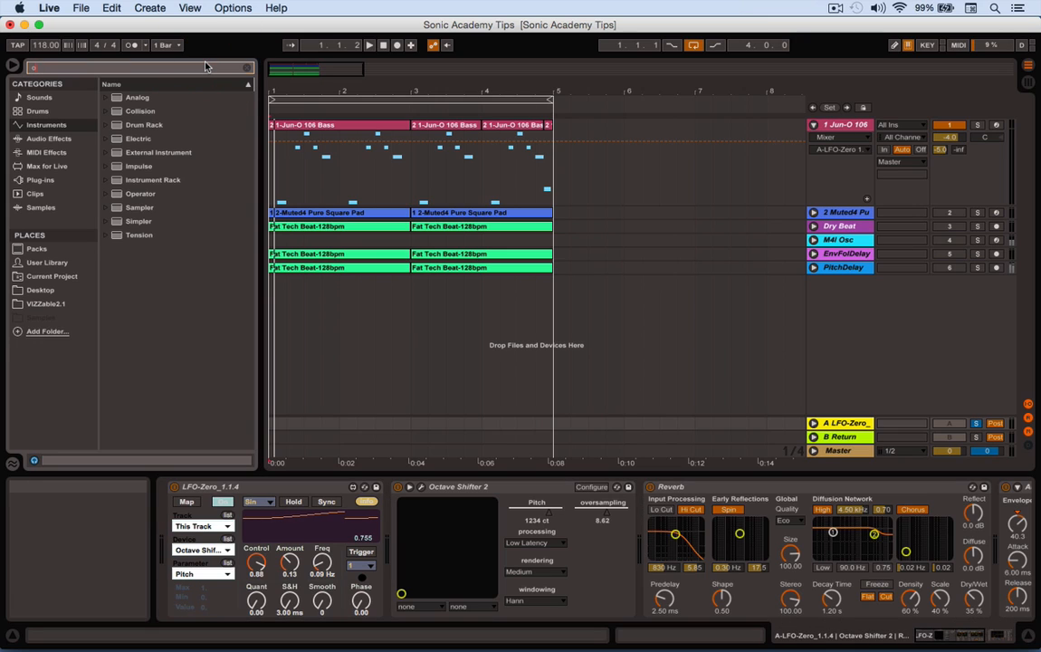
pyautogui.write('ctave s')
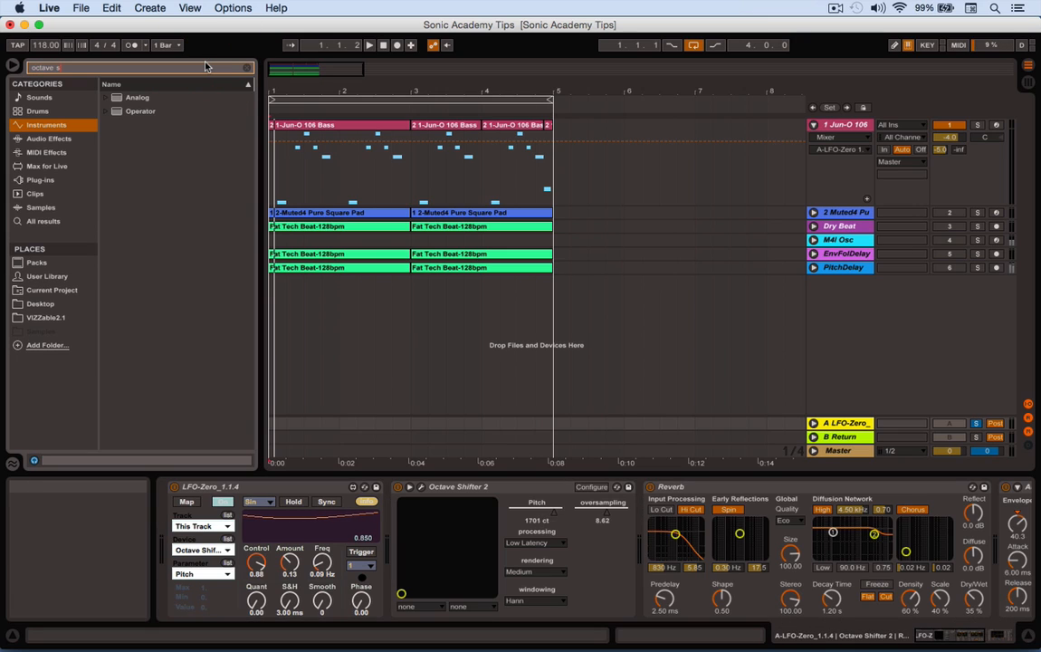
pyautogui.write('hifter')
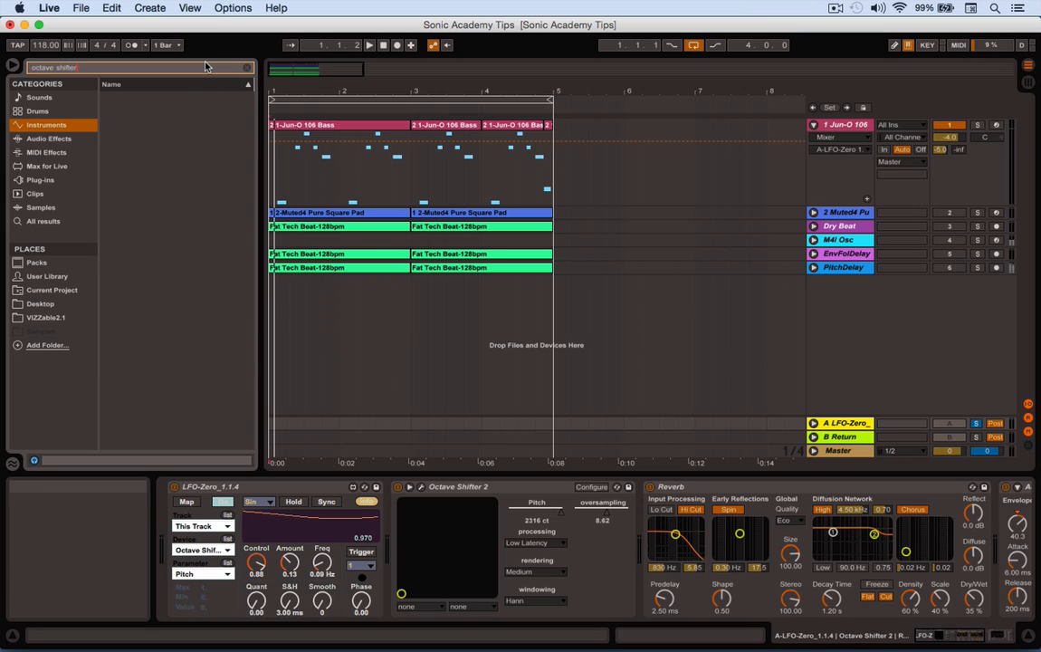
pyautogui.click(37, 181)
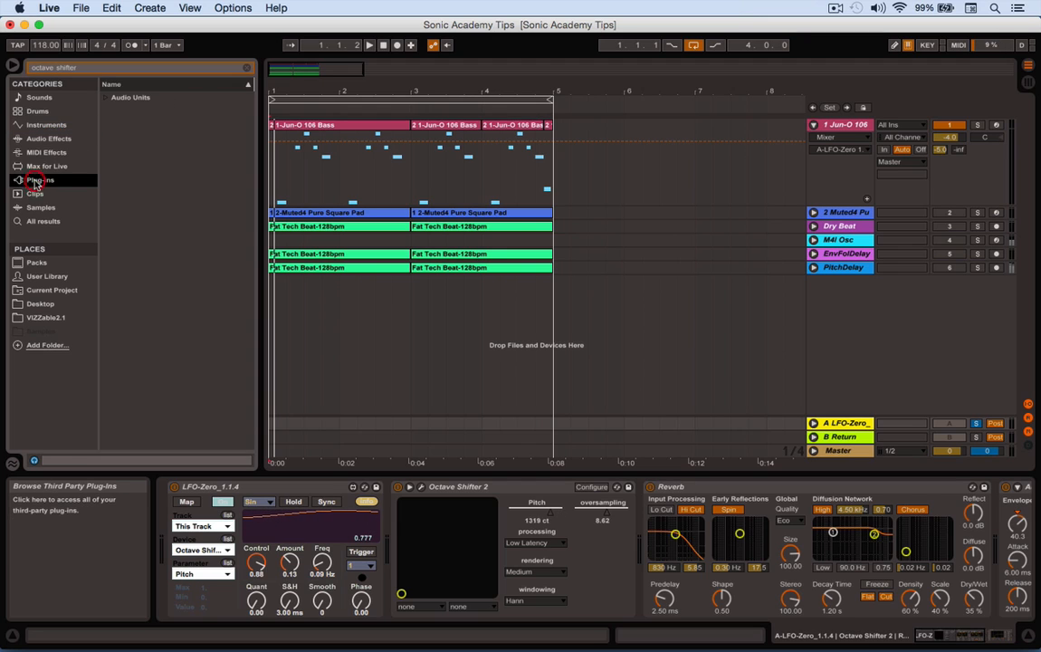
pyautogui.click(107, 97)
pyautogui.click(114, 110)
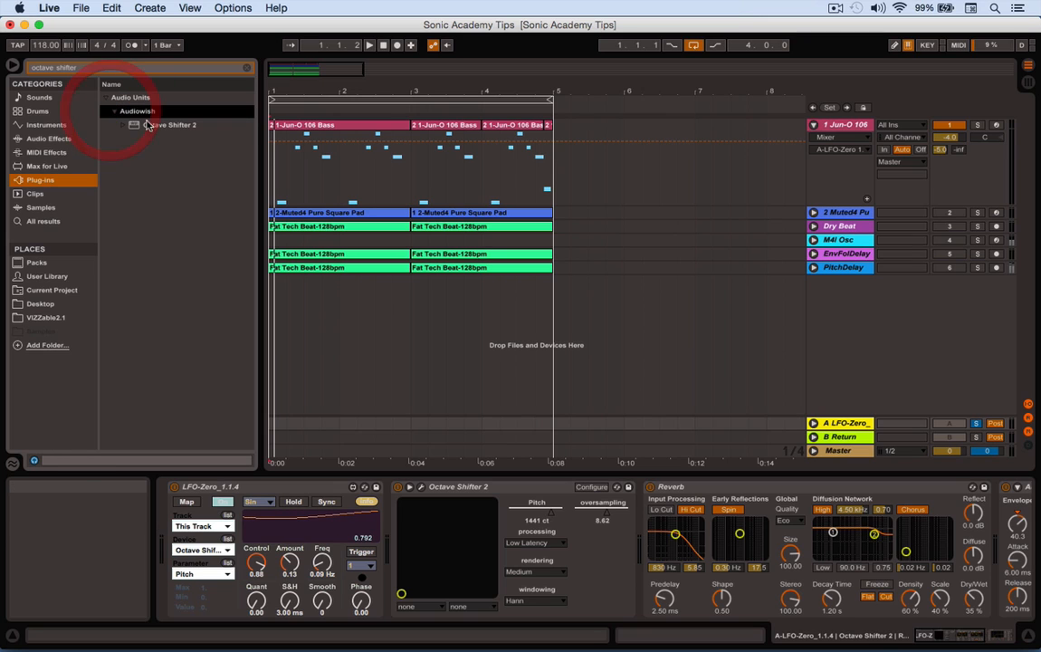
pyautogui.moveTo(155, 125); pyautogui.dragTo(837, 437)
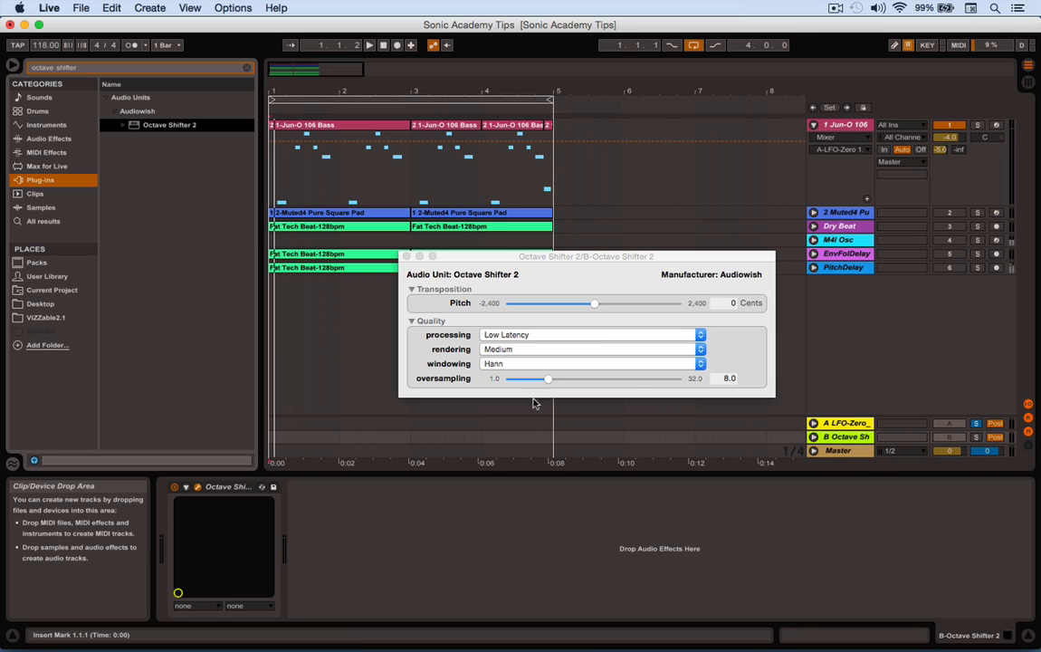
# Set the Octave Shifter 2 processing quality to High Precision
pyautogui.click(544, 335)
pyautogui.click(544, 335)
pyautogui.click(545, 335)
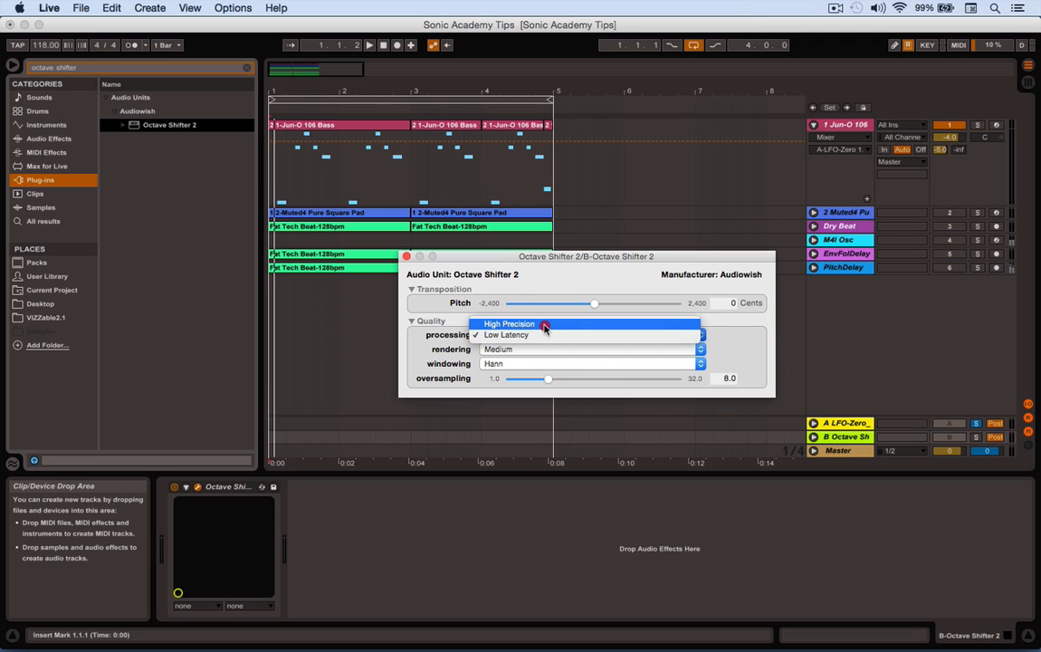
pyautogui.click(544, 325)
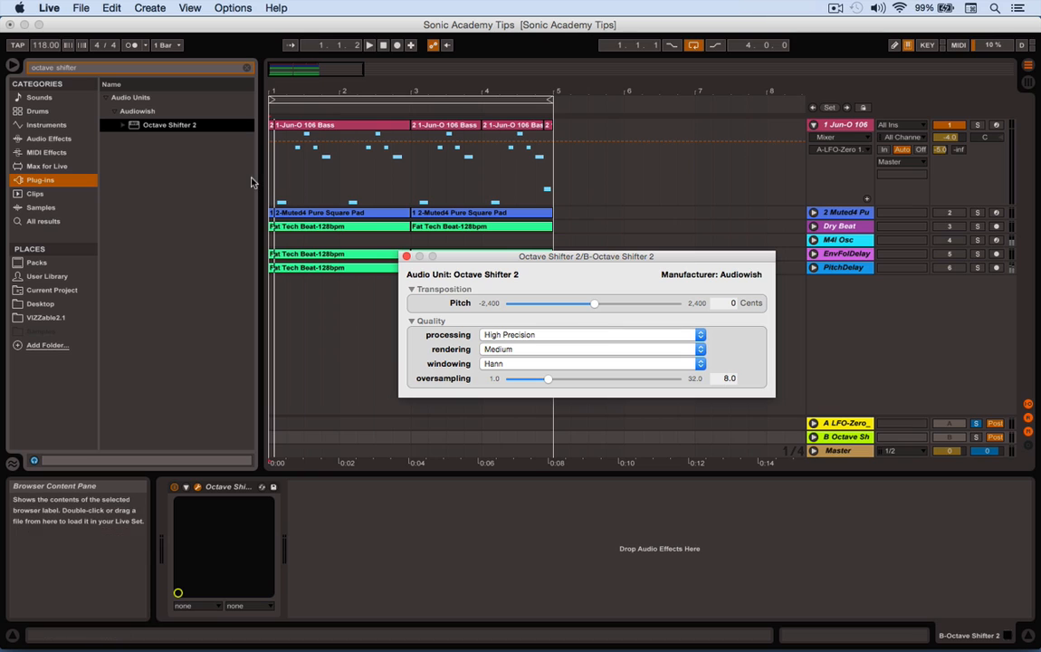
# Search the Max for Live devices for "lfo" and insert LFO-Zero_1.1.4 before Octave Shifter 2 on return track B
pyautogui.click(26, 167)
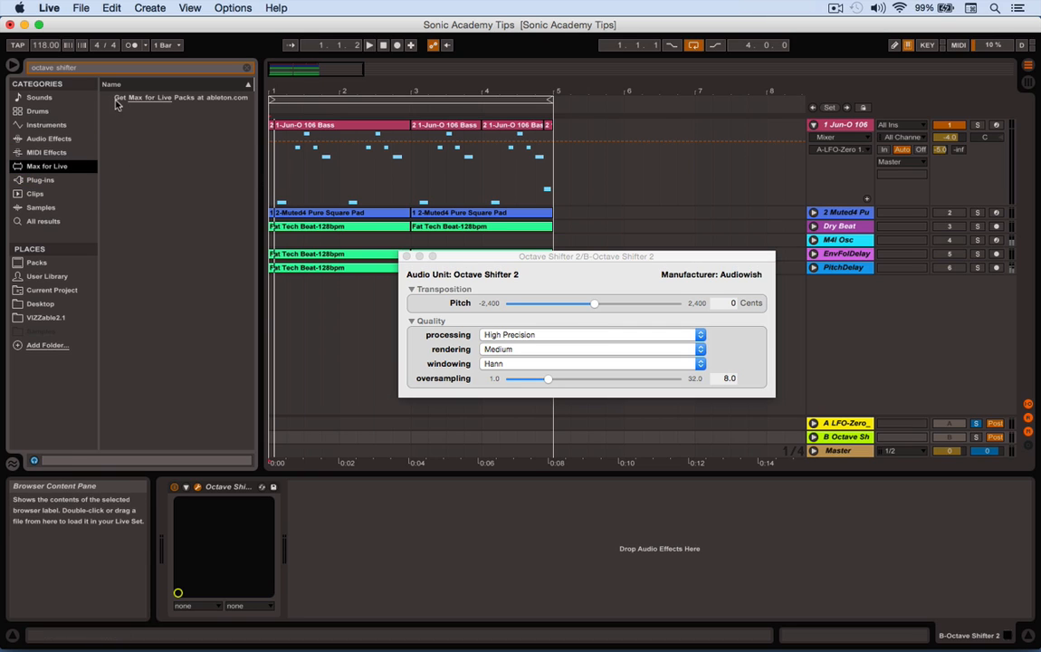
pyautogui.click(105, 69)
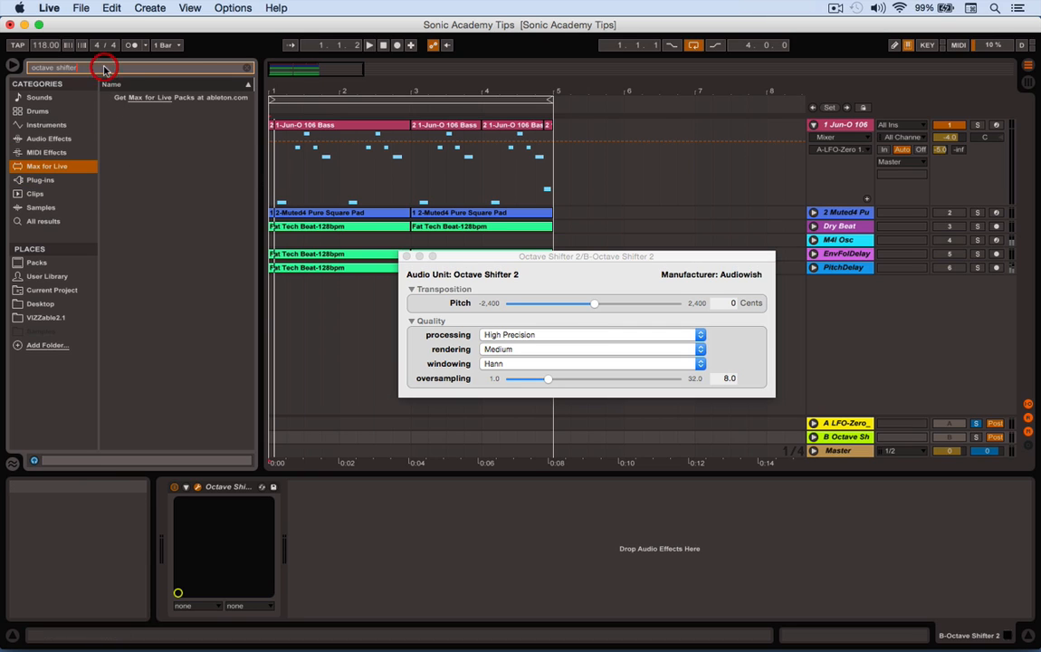
pyautogui.click(247, 68)
pyautogui.write('lfo')
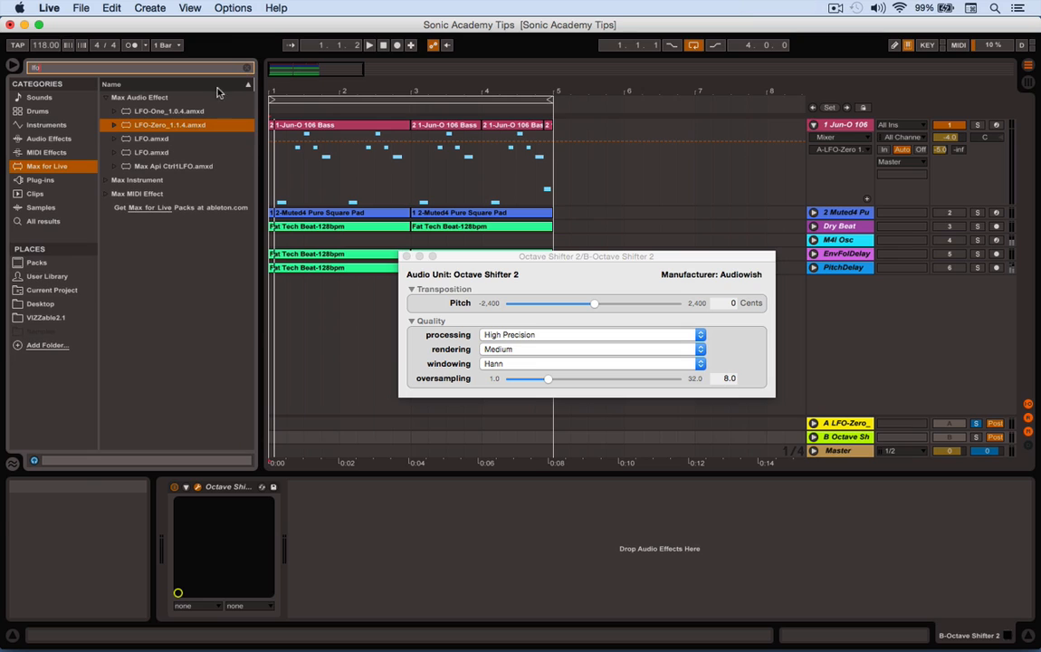
pyautogui.moveTo(152, 129); pyautogui.dragTo(167, 507)
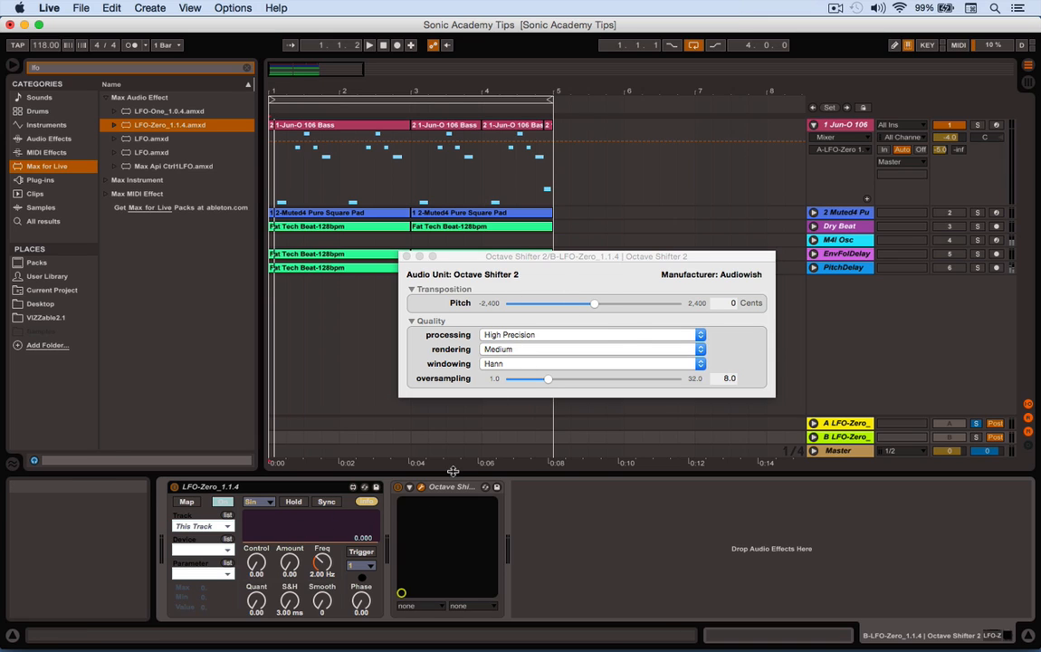
# Unfold the Octave Shifter 2 parameters, close its plug-in window, and map LFO-Zero to Pitch
pyautogui.click(409, 486)
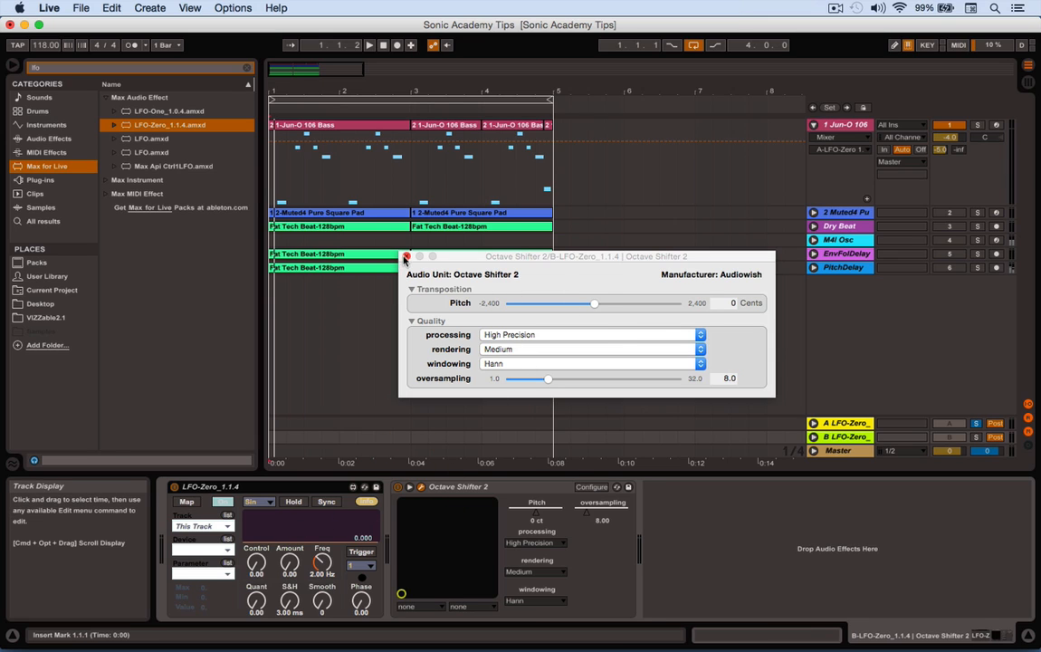
pyautogui.click(406, 256)
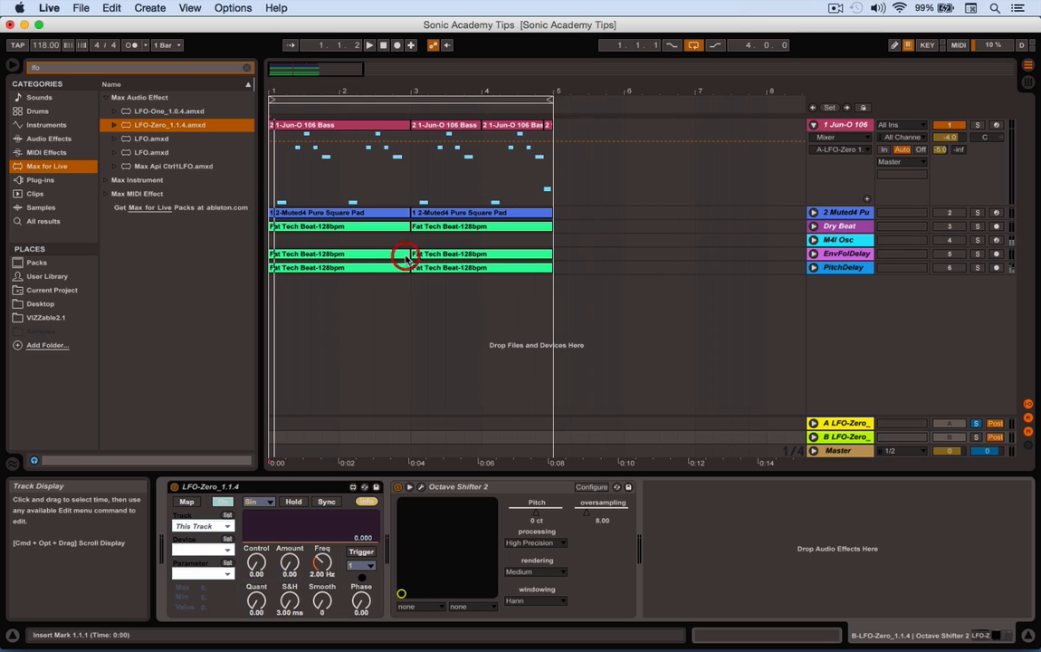
pyautogui.click(187, 502)
pyautogui.click(535, 514)
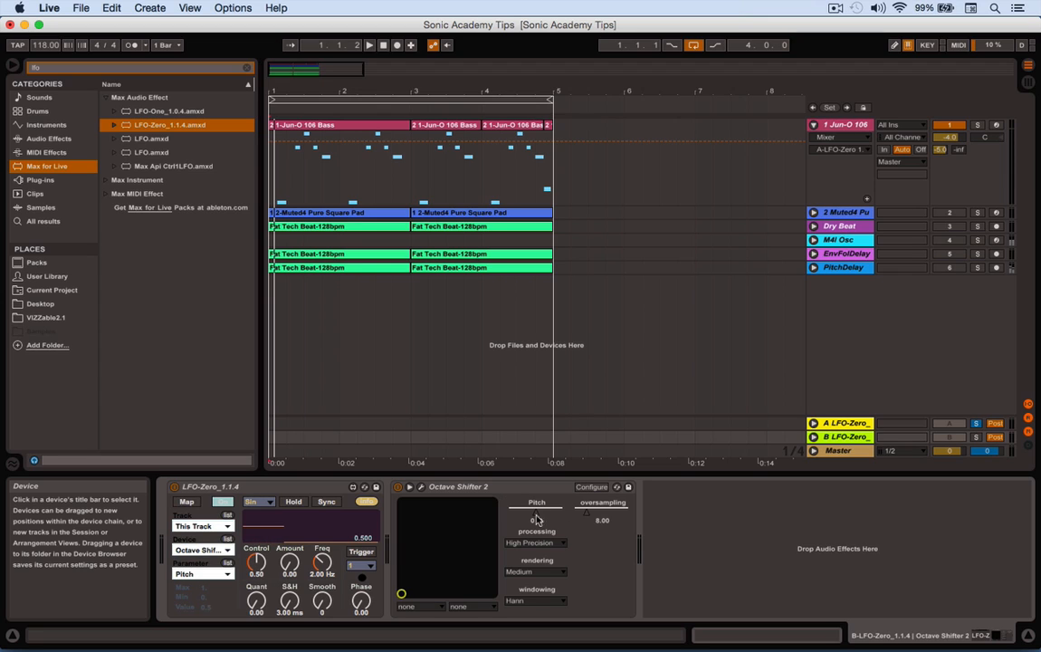
pyautogui.click(543, 516)
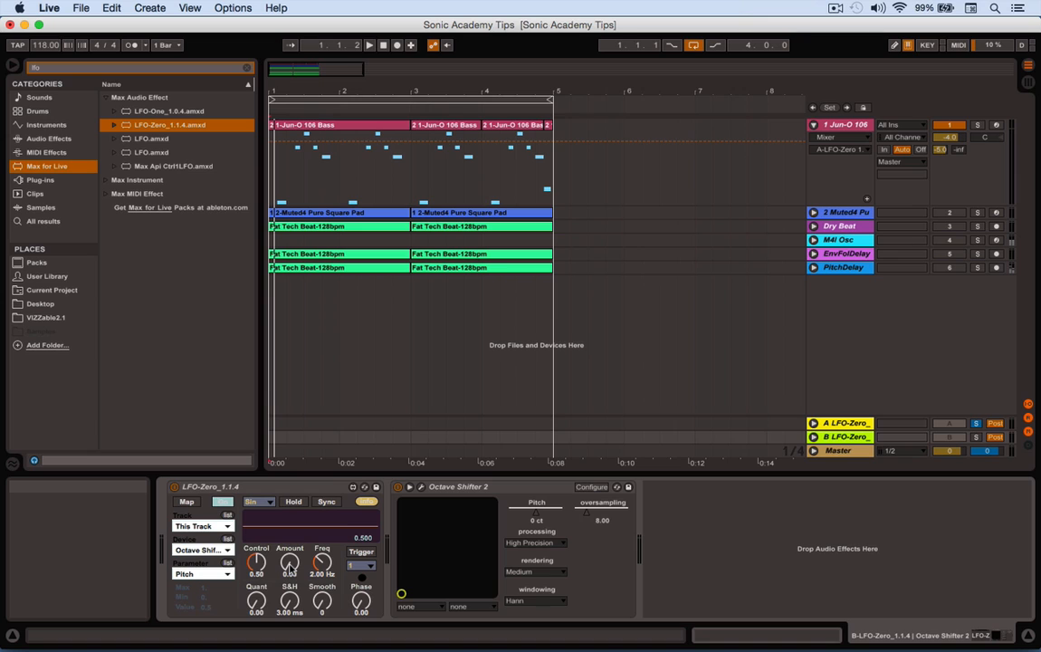
# Set LFO-Zero to Control 0.75, Amount 0.25 and Freq 0.14 Hz
pyautogui.moveTo(289, 566); pyautogui.dragTo(290, 508)
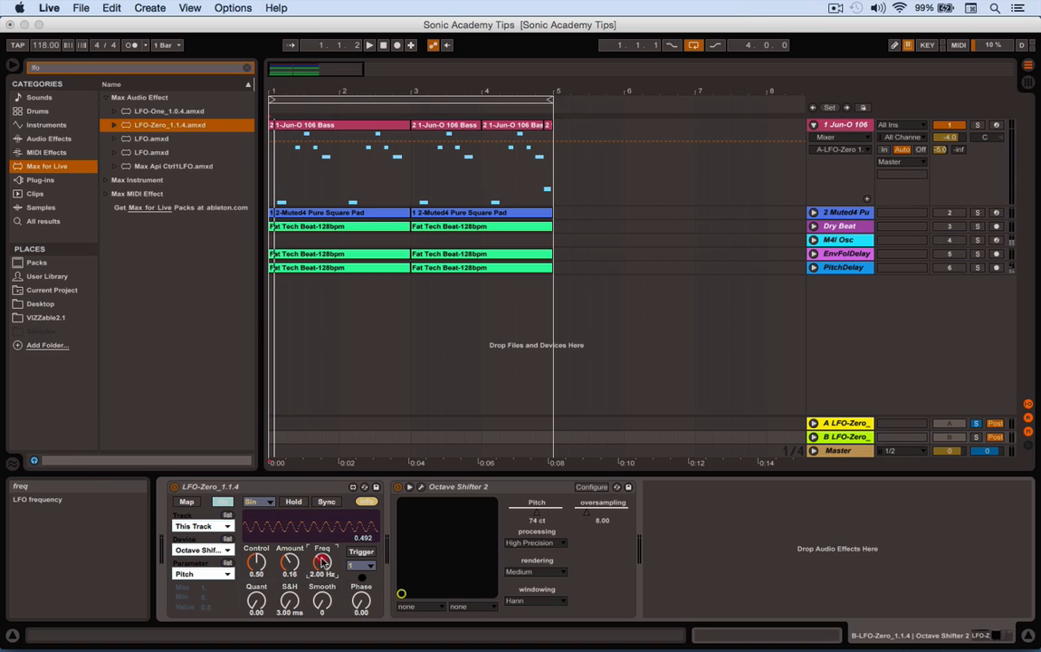
pyautogui.moveTo(322, 562); pyautogui.dragTo(314, 578)
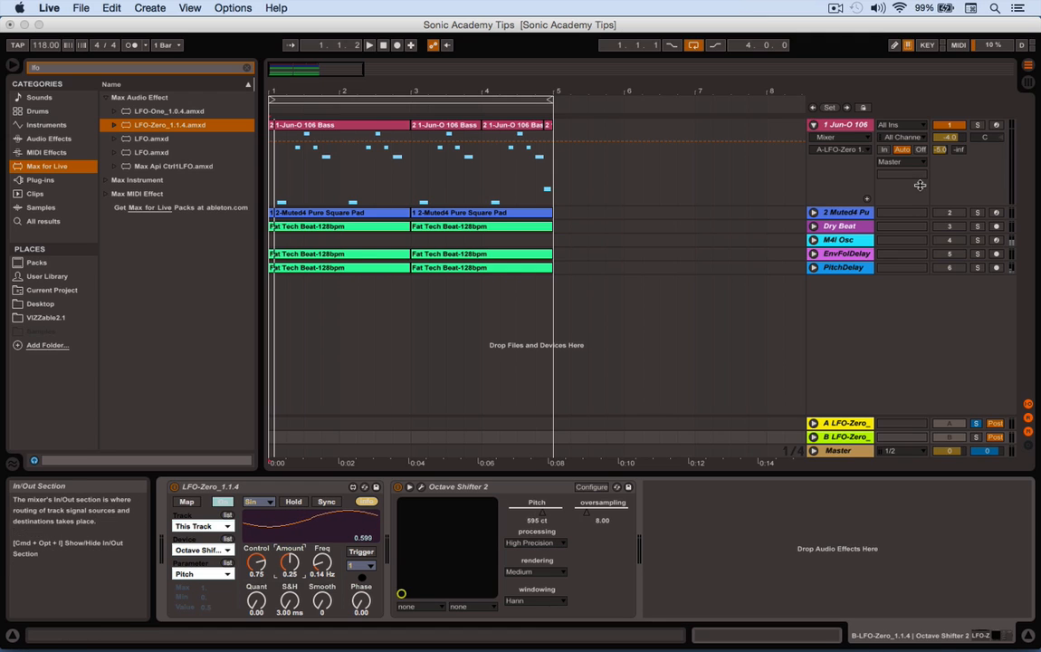
# Switch the bass track's send from return A (-inf) to return B at about -3.4 dB, and unsolo return A
pyautogui.moveTo(942, 151); pyautogui.dragTo(941, 303)
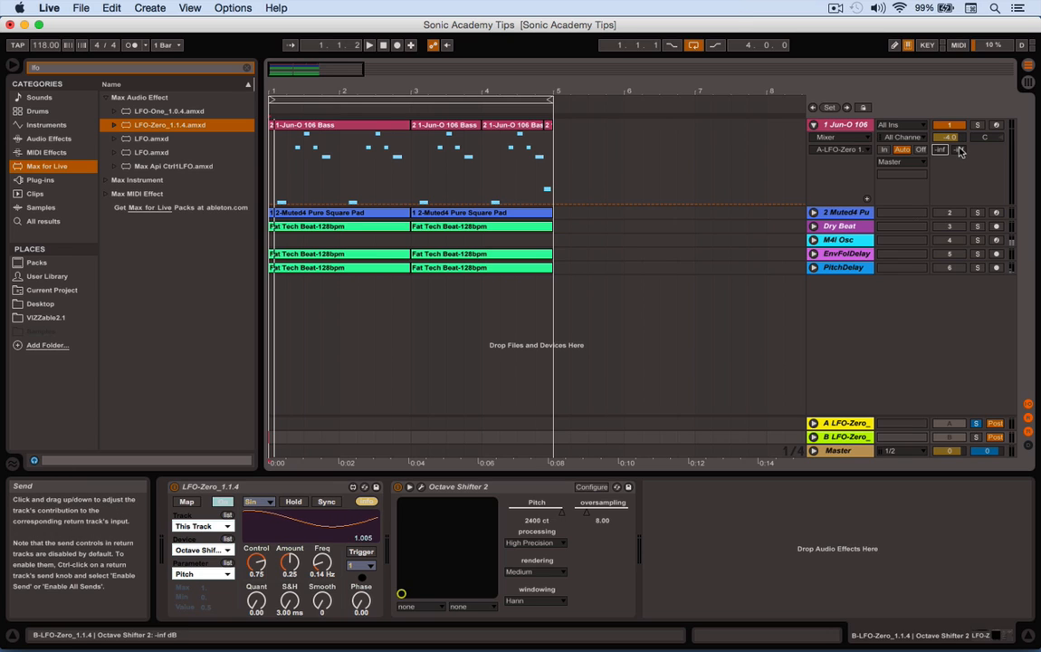
pyautogui.moveTo(961, 151)
pyautogui.mouseDown()
pyautogui.moveTo(961, 127)
pyautogui.moveTo(959, 159)
pyautogui.mouseUp()
pyautogui.click(977, 423)
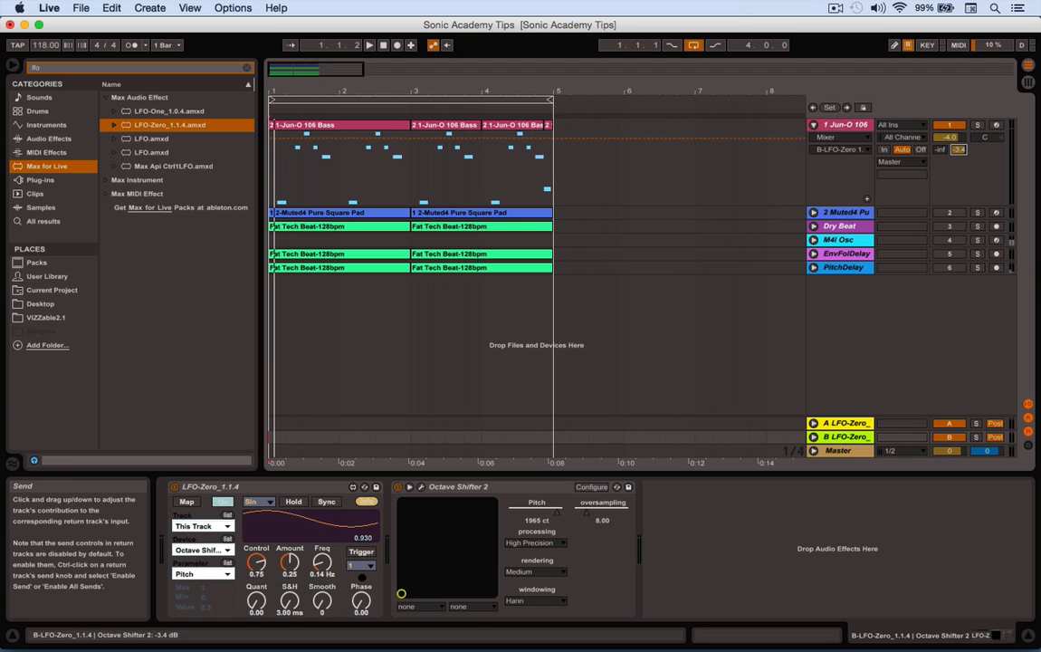
# Play the loop and solo return track B to hear the LFO-modulated pitch shifting on the bass
pyautogui.click(368, 47)
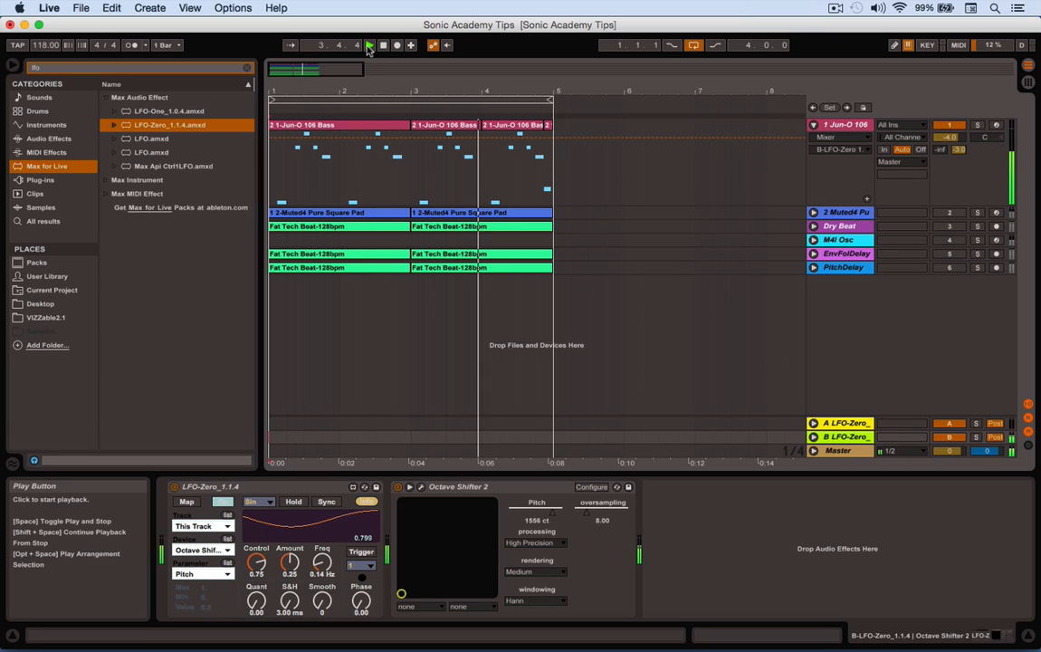
pyautogui.click(975, 438)
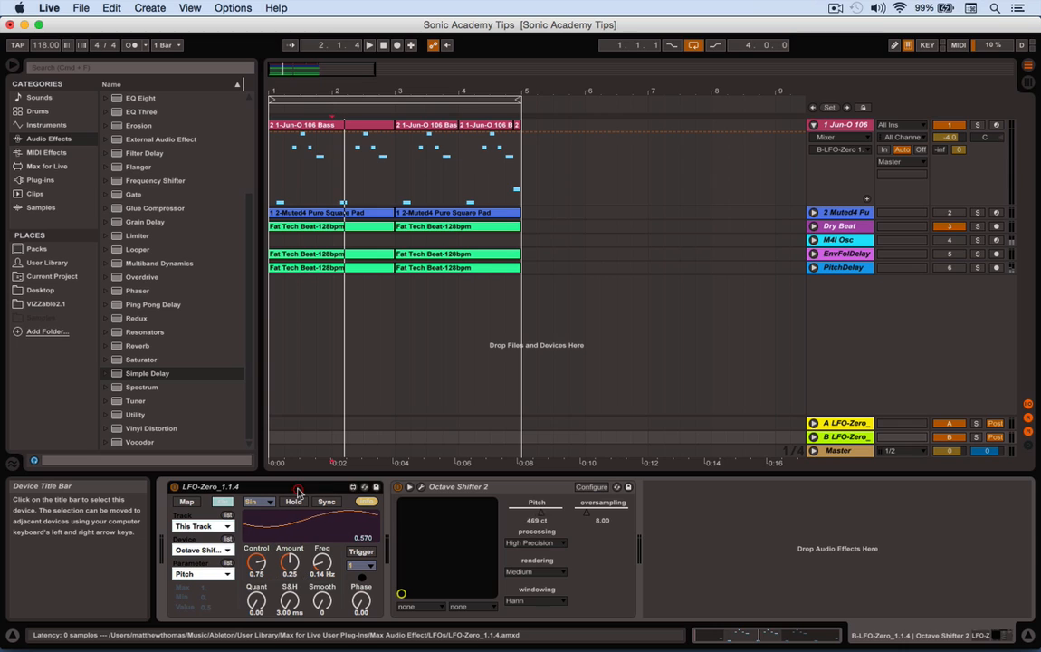
# Delete LFO-Zero from return track B and reset the Octave Shifter 2 Pitch to 0 ct
pyautogui.press('Delete')
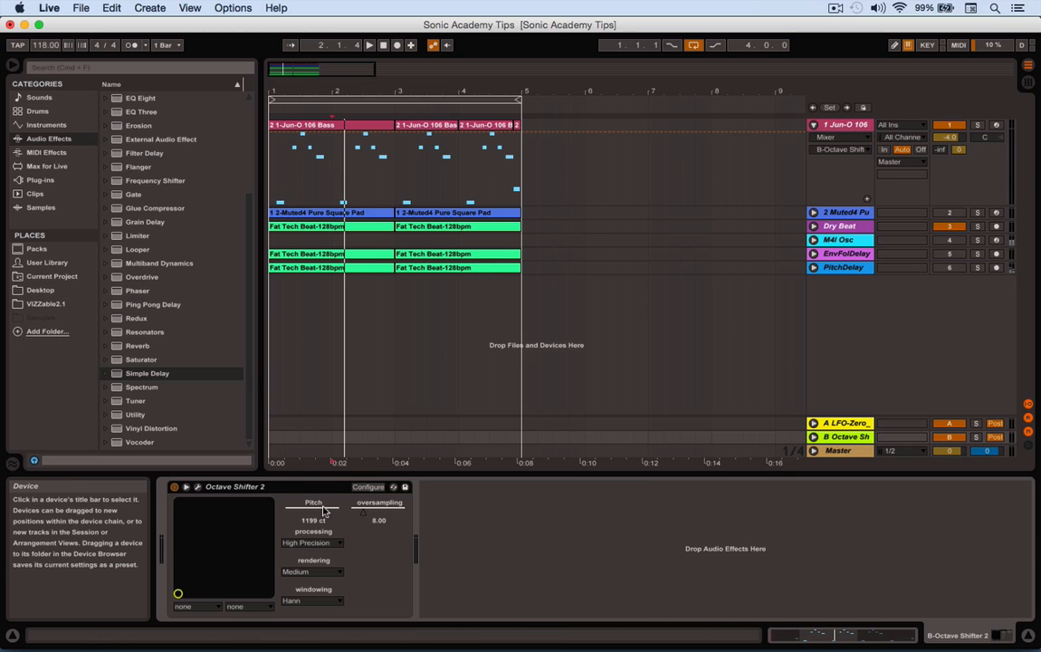
pyautogui.moveTo(326, 514); pyautogui.dragTo(326, 588)
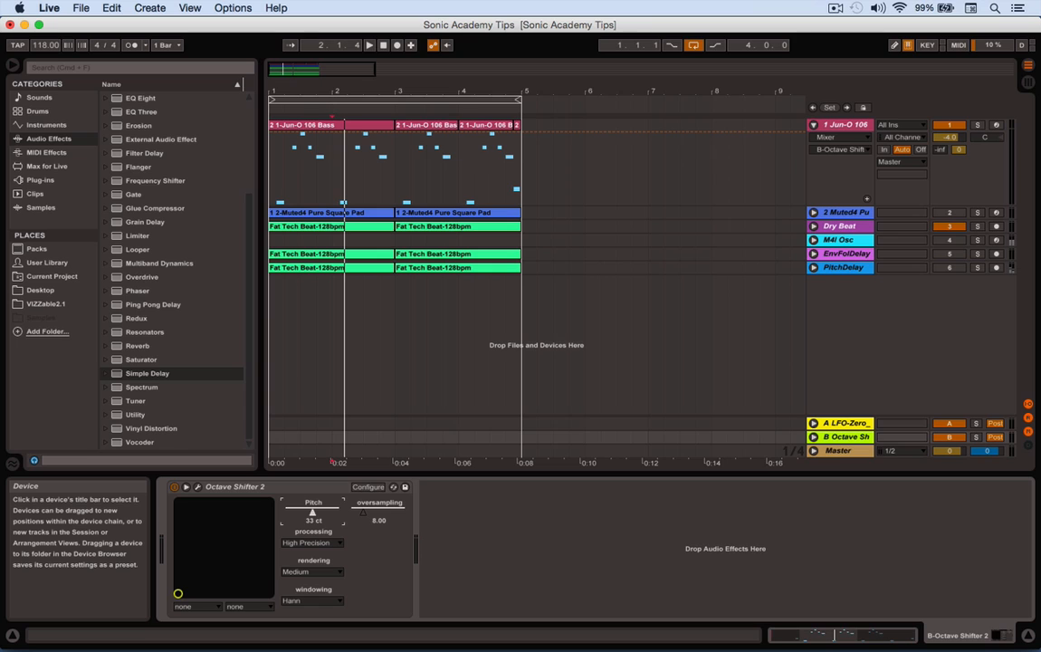
pyautogui.doubleClick(311, 523)
pyautogui.write('0')
pyautogui.press('Return')
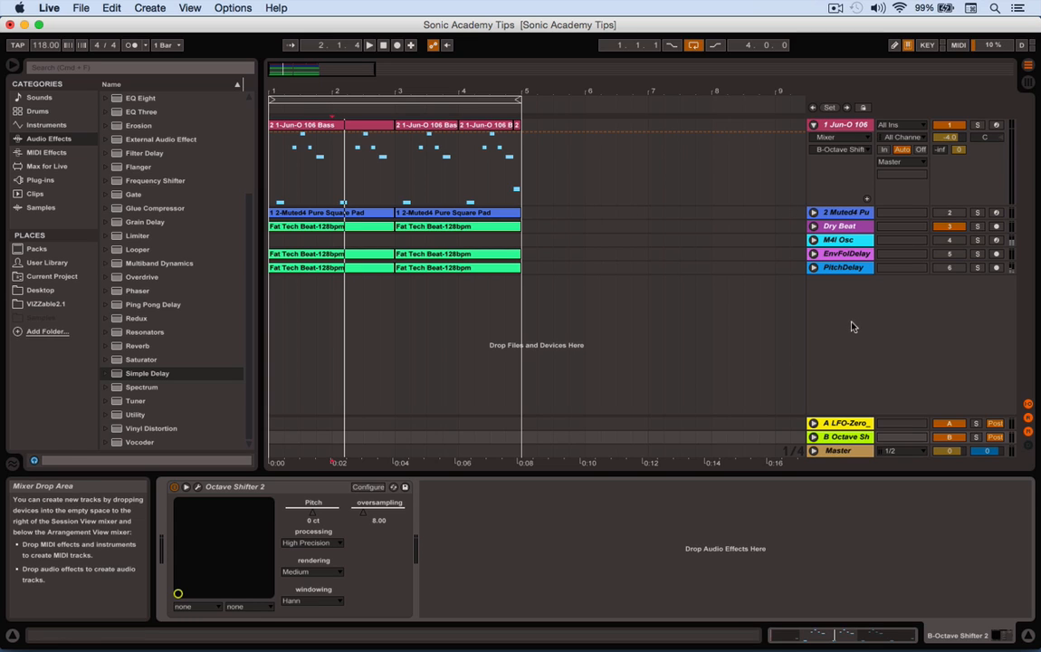
# Draw Octave Shifter 2 Pitch automation on return B: 2400 ct at bar 2, a deep dip at bar 4, and centre points at the loop's start and end
pyautogui.click(820, 437)
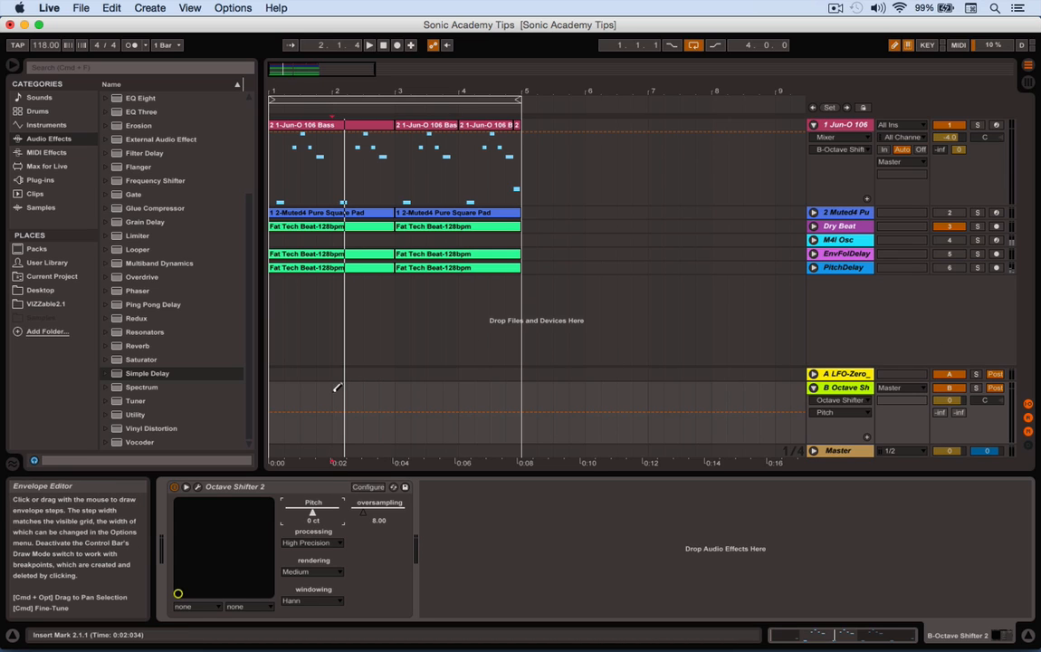
pyautogui.moveTo(334, 390)
pyautogui.mouseDown()
pyautogui.moveTo(332, 365)
pyautogui.moveTo(332, 380)
pyautogui.mouseUp()
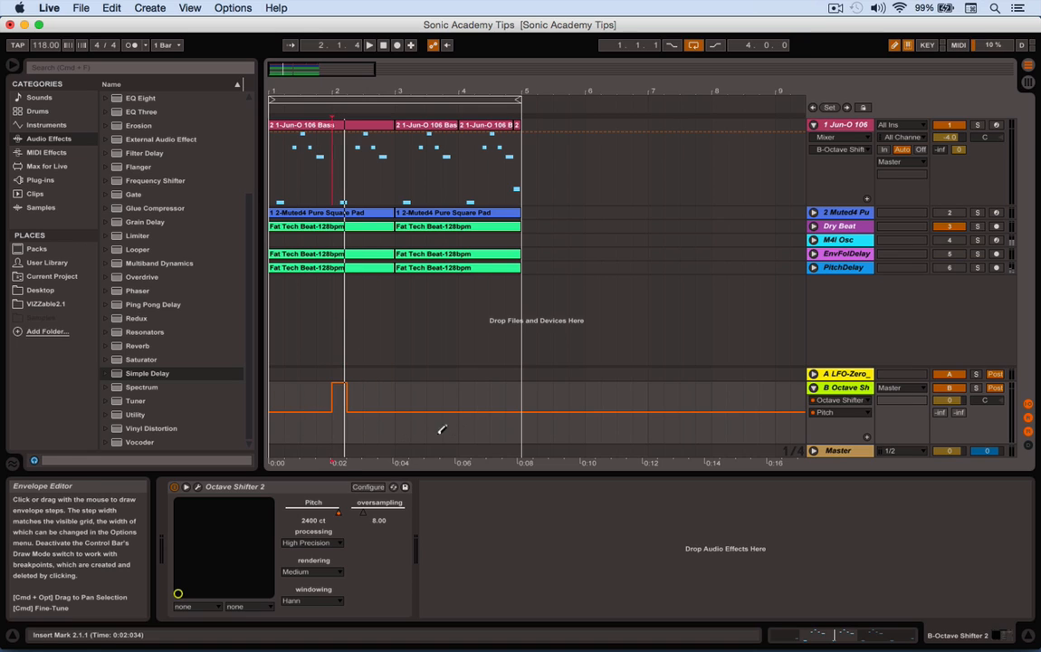
pyautogui.moveTo(467, 429); pyautogui.dragTo(467, 441)
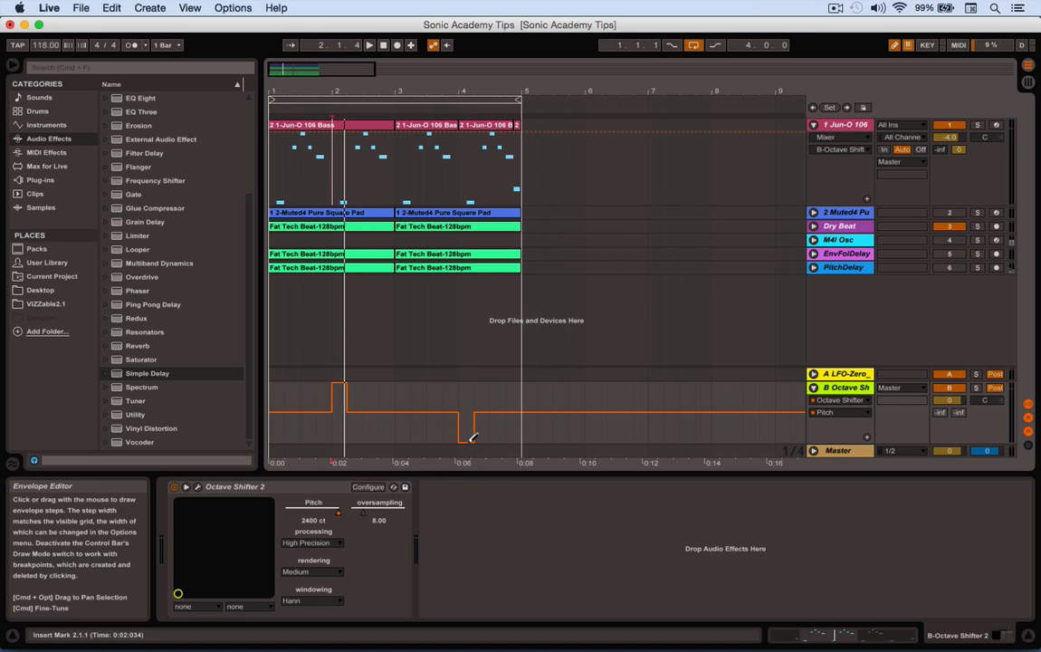
pyautogui.click(512, 411)
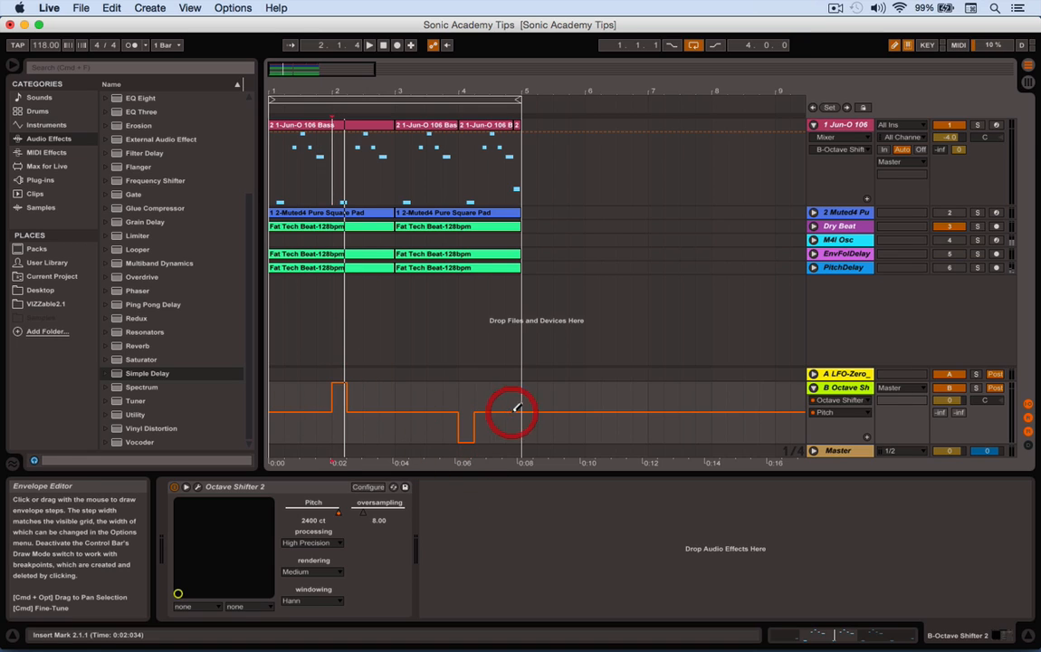
pyautogui.click(276, 409)
pyautogui.press('super+b')
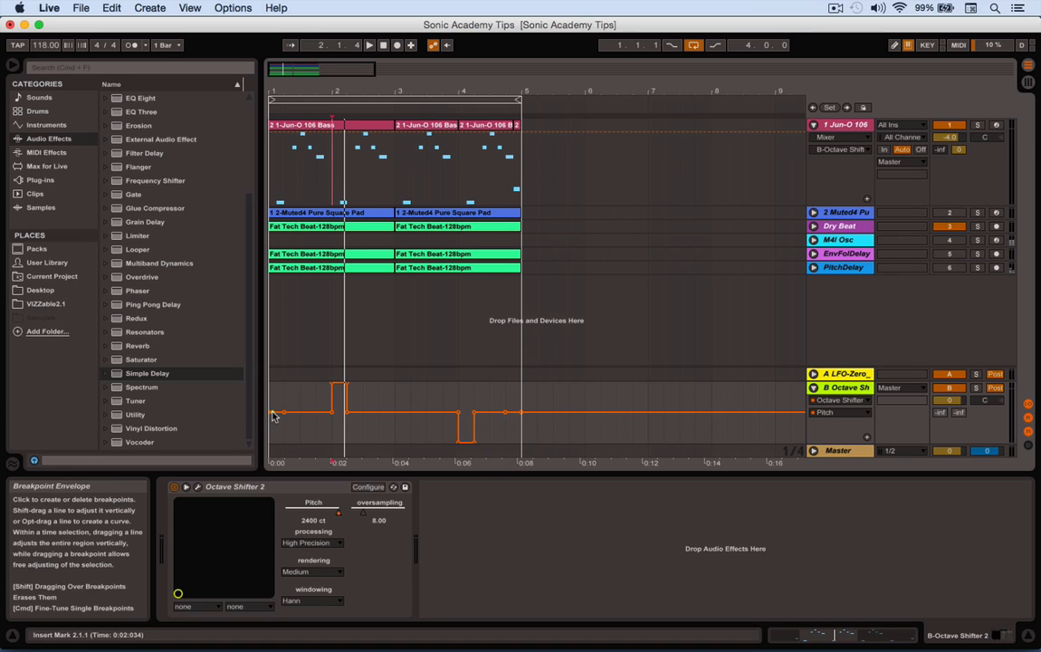
# Remove the extra breakpoints so the pitch ramps up to the bar 2 peak, down to the bar 4 low and back to centre at bar 5
pyautogui.click(286, 413)
pyautogui.click(331, 412)
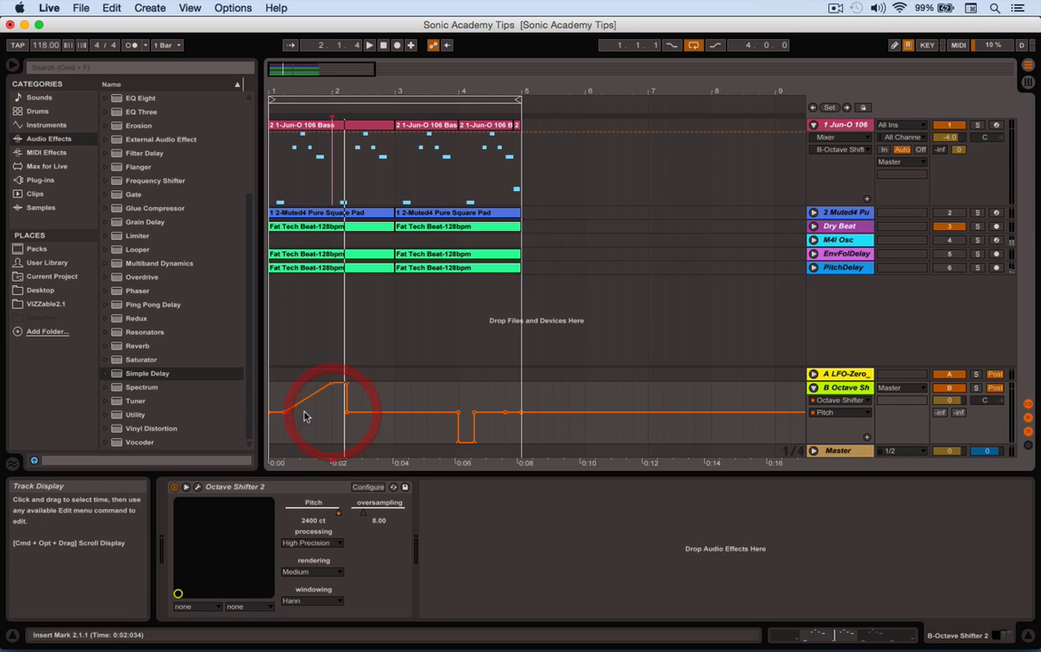
pyautogui.click(286, 414)
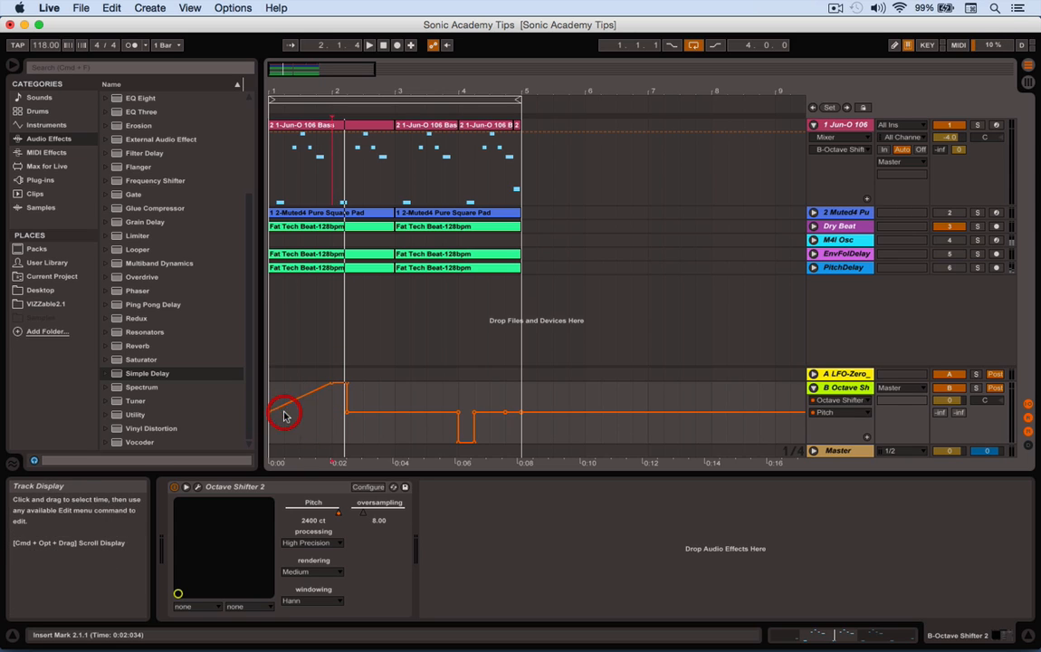
pyautogui.click(345, 385)
pyautogui.click(347, 414)
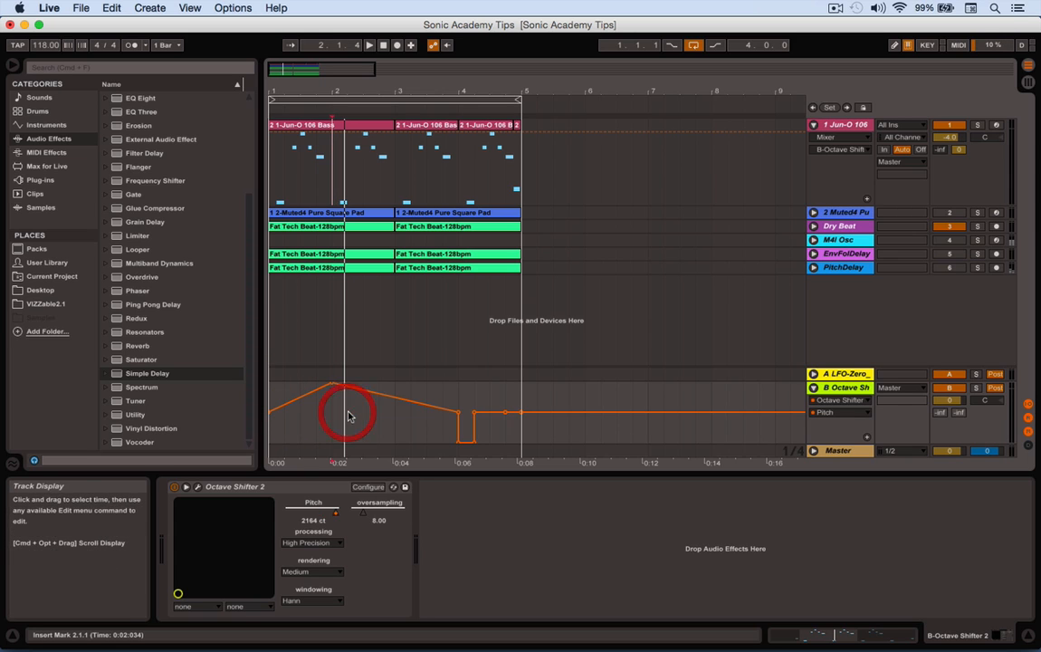
pyautogui.click(459, 413)
pyautogui.click(473, 413)
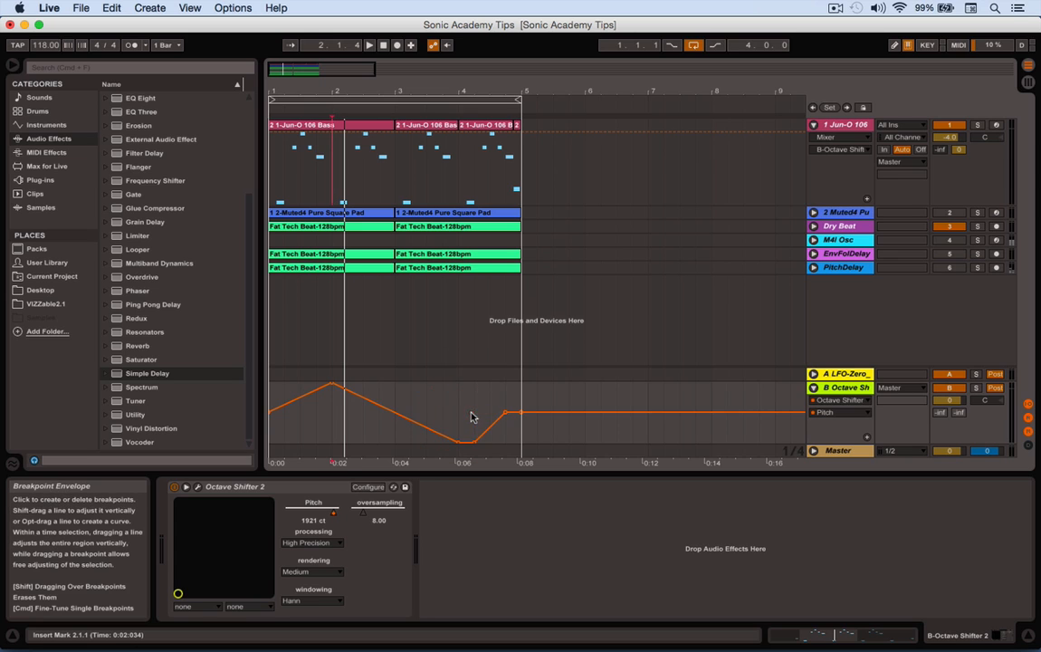
pyautogui.click(473, 442)
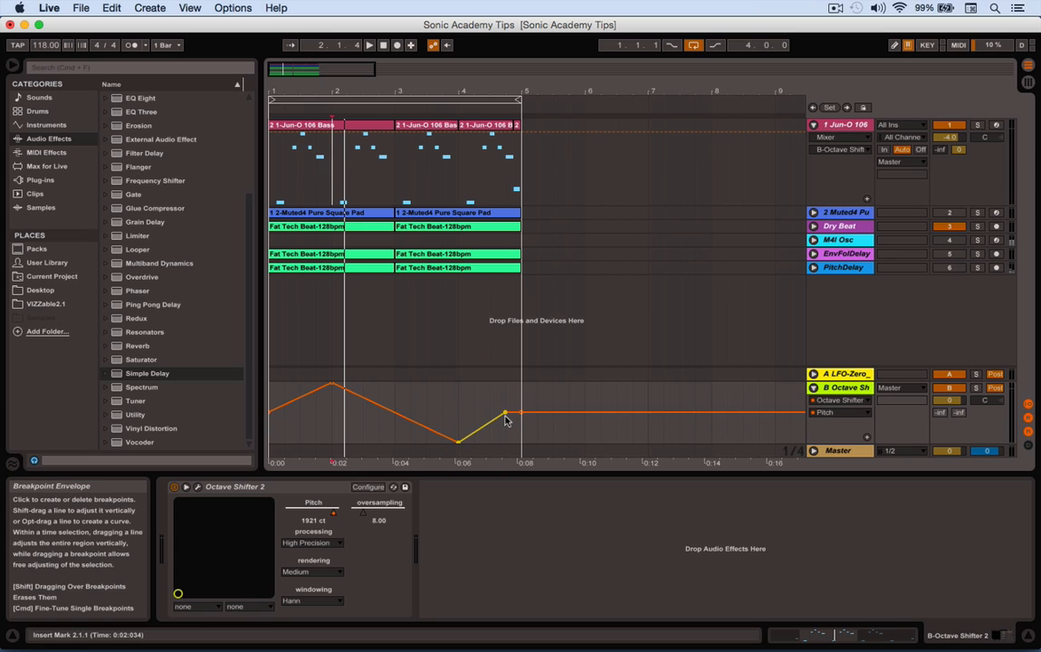
pyautogui.click(505, 413)
pyautogui.click(505, 414)
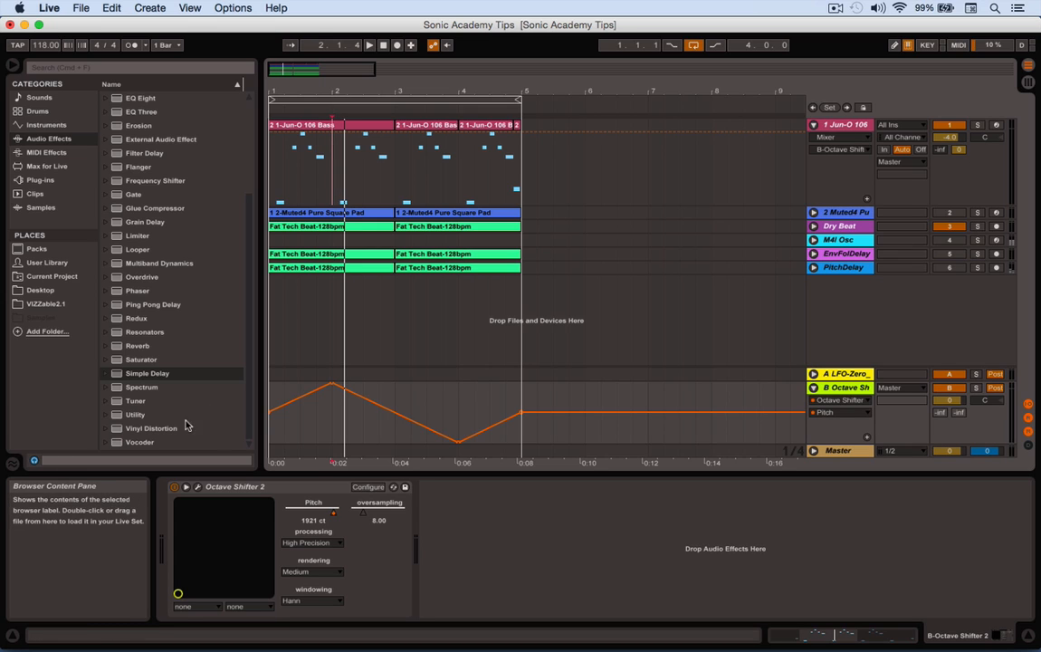
# Play the loop and solo return track B to hear the drawn pitch automation on the bass
pyautogui.press('space')
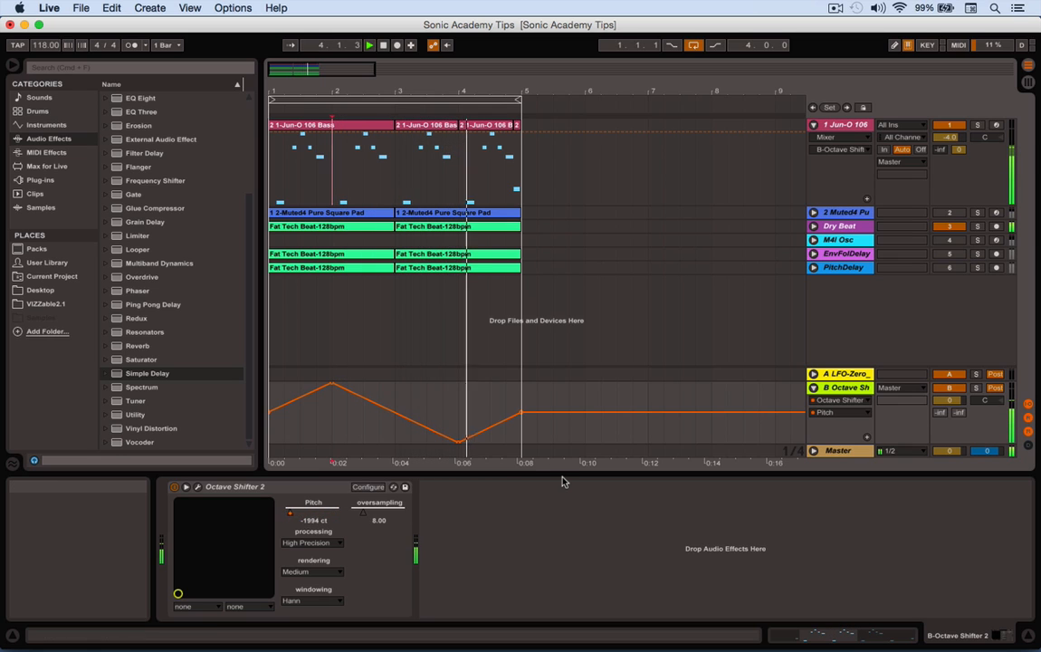
pyautogui.click(977, 387)
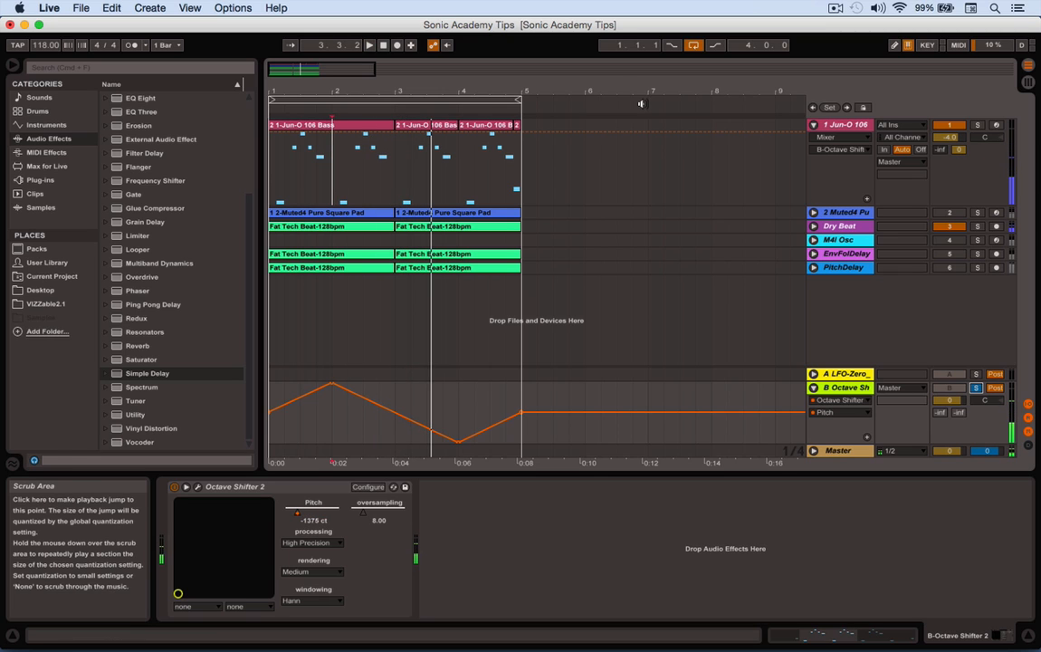
# Select return B's pitch automation from 1.1.1 to 5.3.1 and copy its envelope
pyautogui.moveTo(624, 92); pyautogui.dragTo(417, 58)
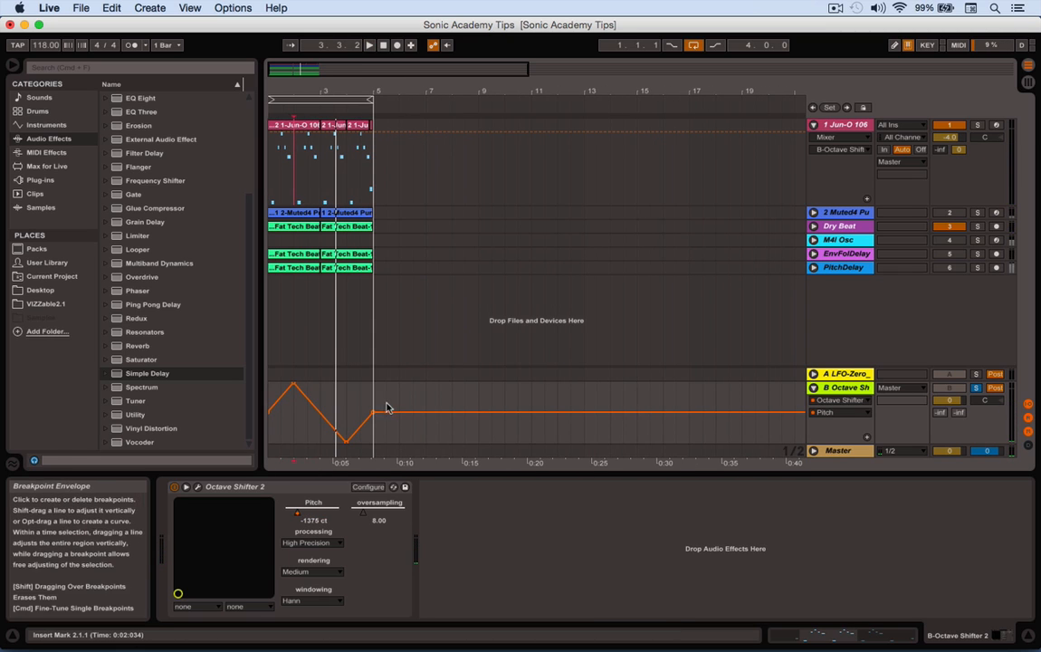
pyautogui.moveTo(384, 393); pyautogui.dragTo(267, 389)
pyautogui.press('space')
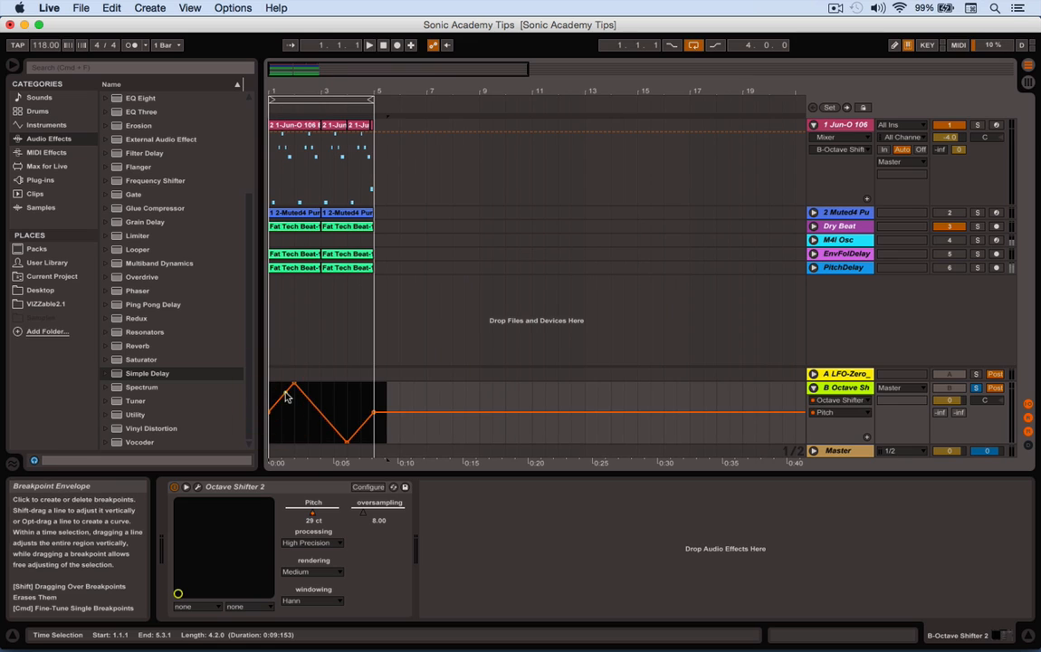
pyautogui.click(281, 391)
pyautogui.rightClick(281, 391)
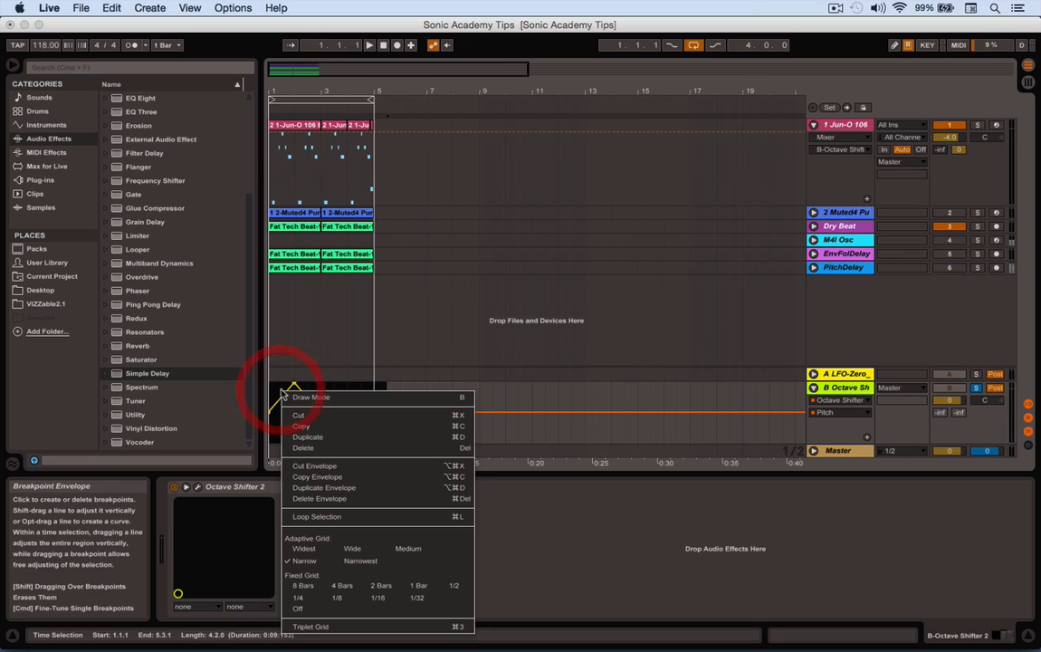
pyautogui.click(307, 476)
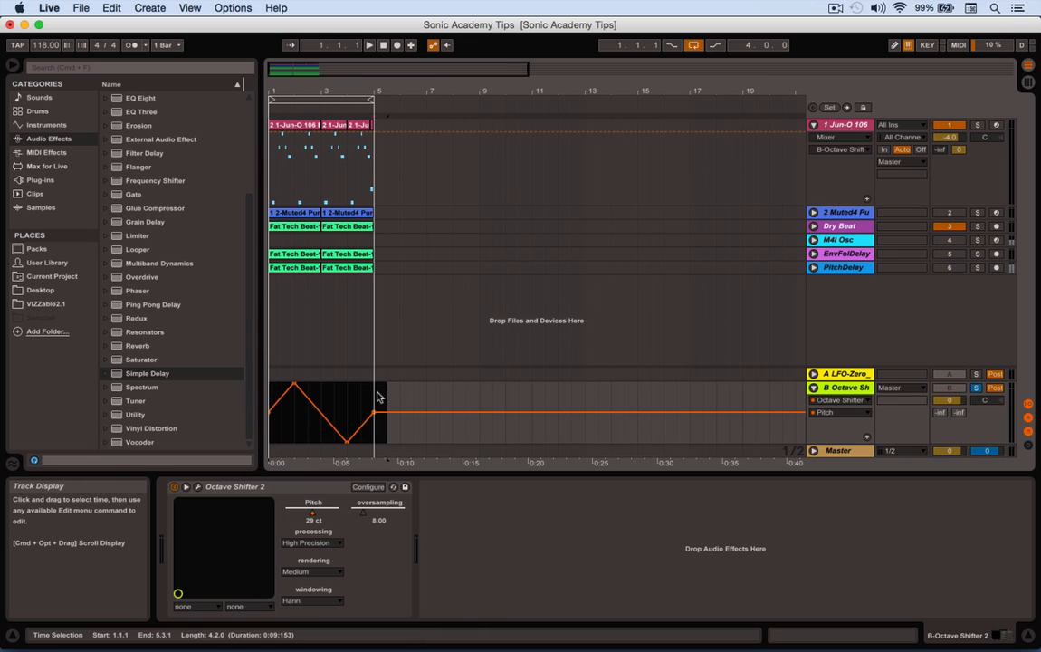
# Paste the copied pitch envelope at bars 5, 9, 13 and 17 of return track B
pyautogui.click(377, 394)
pyautogui.press('super+v')
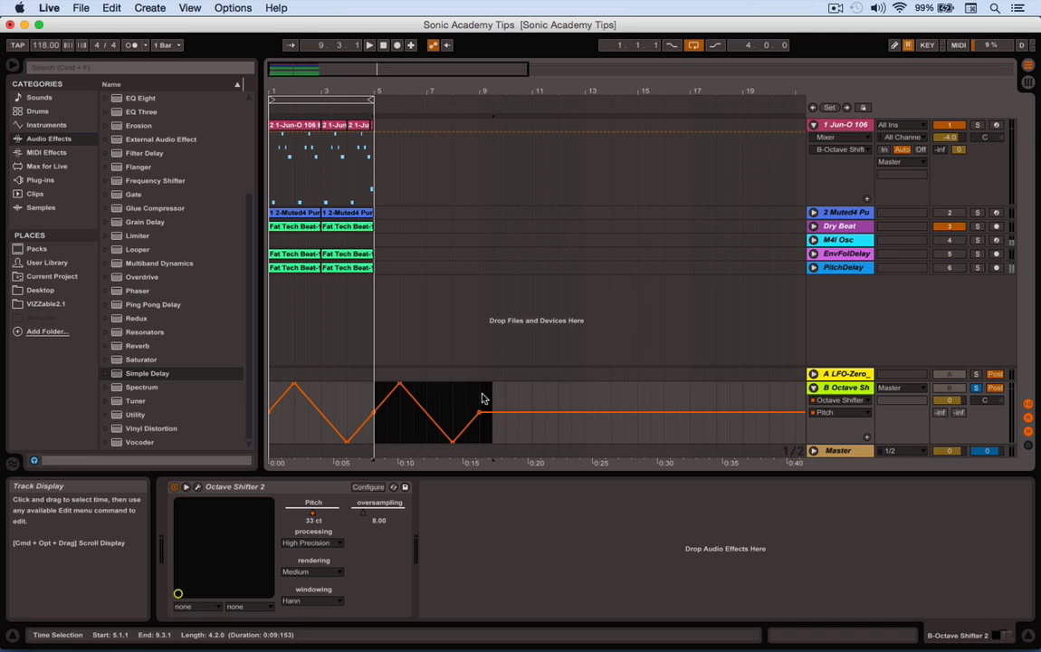
pyautogui.click(481, 391)
pyautogui.press('super+v')
pyautogui.click(586, 392)
pyautogui.press('super+v')
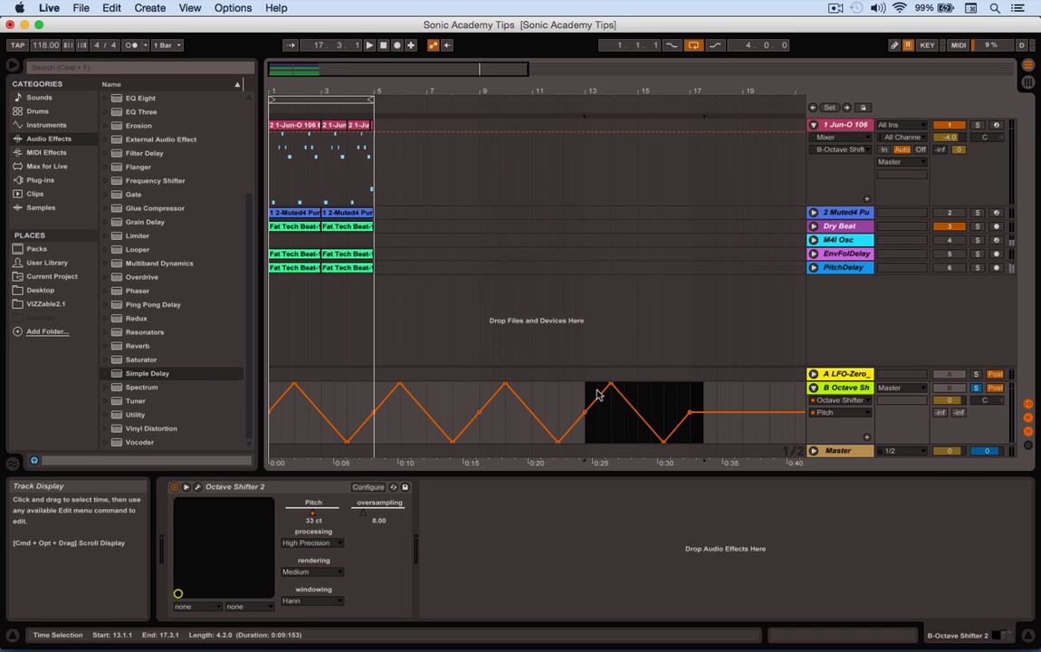
pyautogui.click(694, 395)
pyautogui.press('super+v')
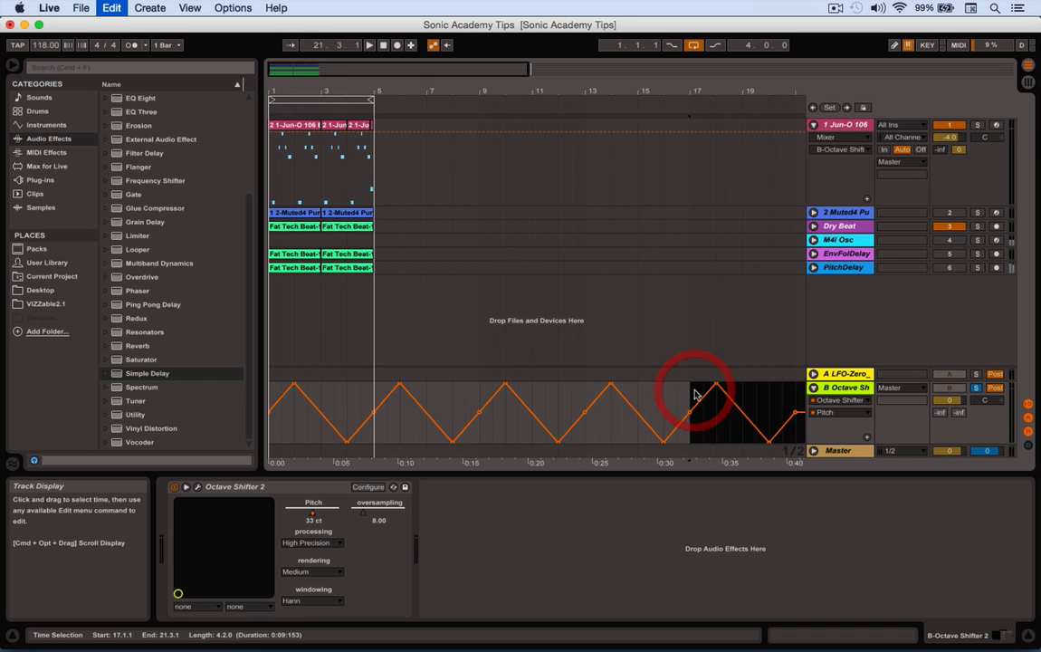